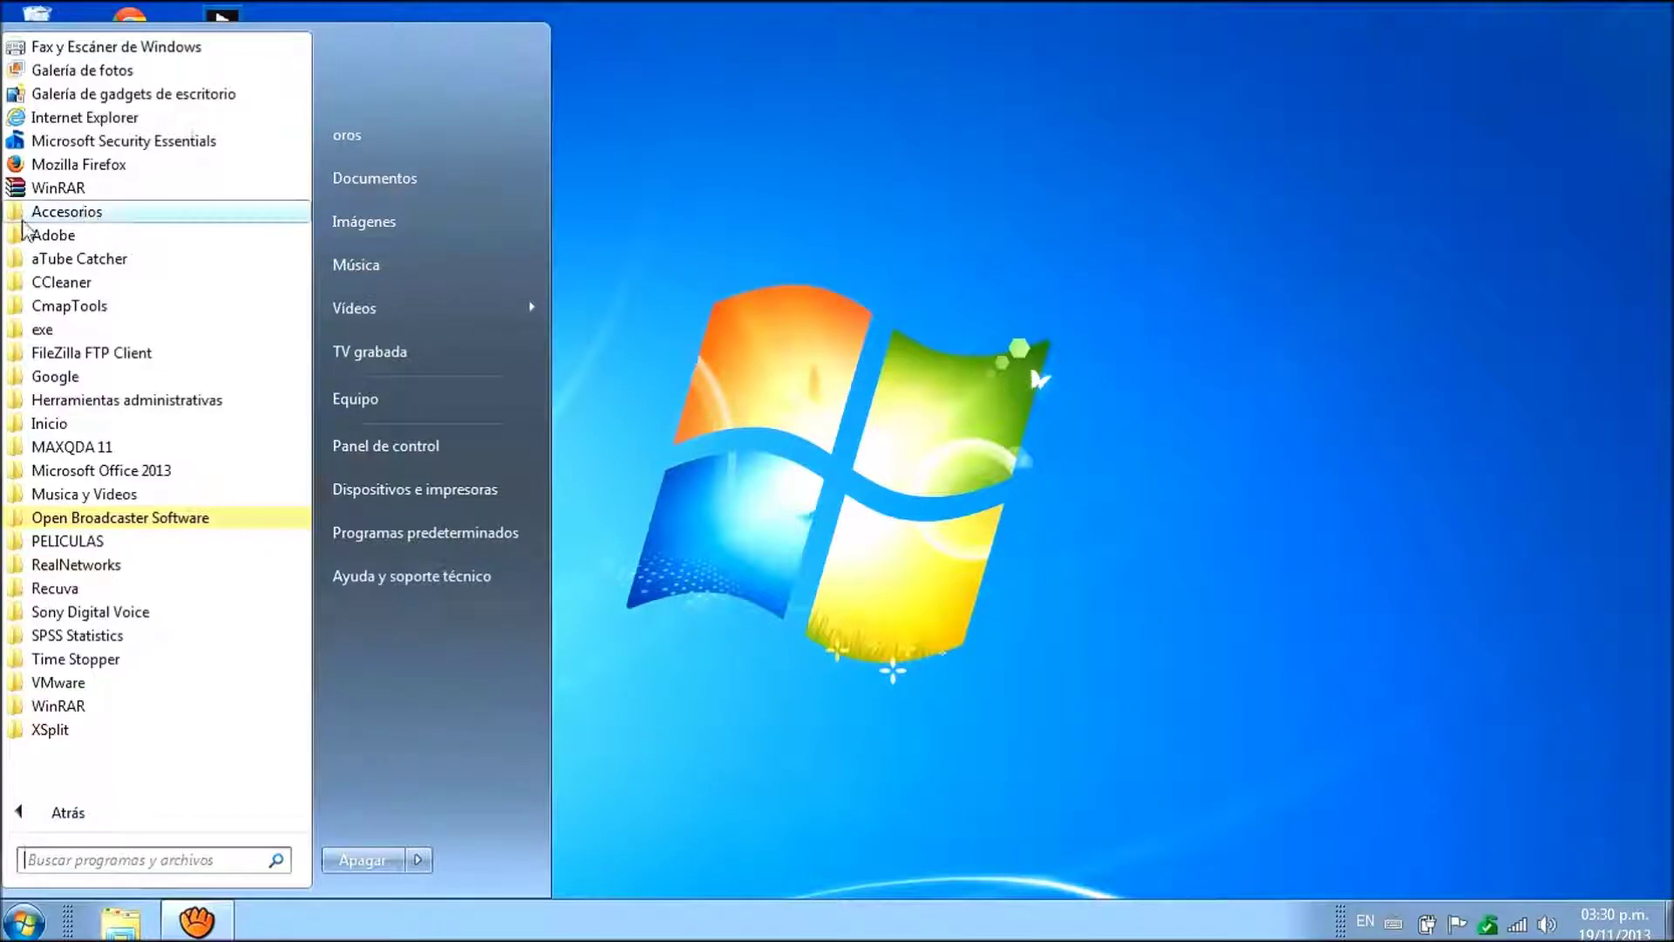
- Open the Disk Defragmenter (Desfragmentador de disco) from the system tools, check drive C:, and close it without defragmenting
{"action": "left_click", "coordinate": [82, 217]}
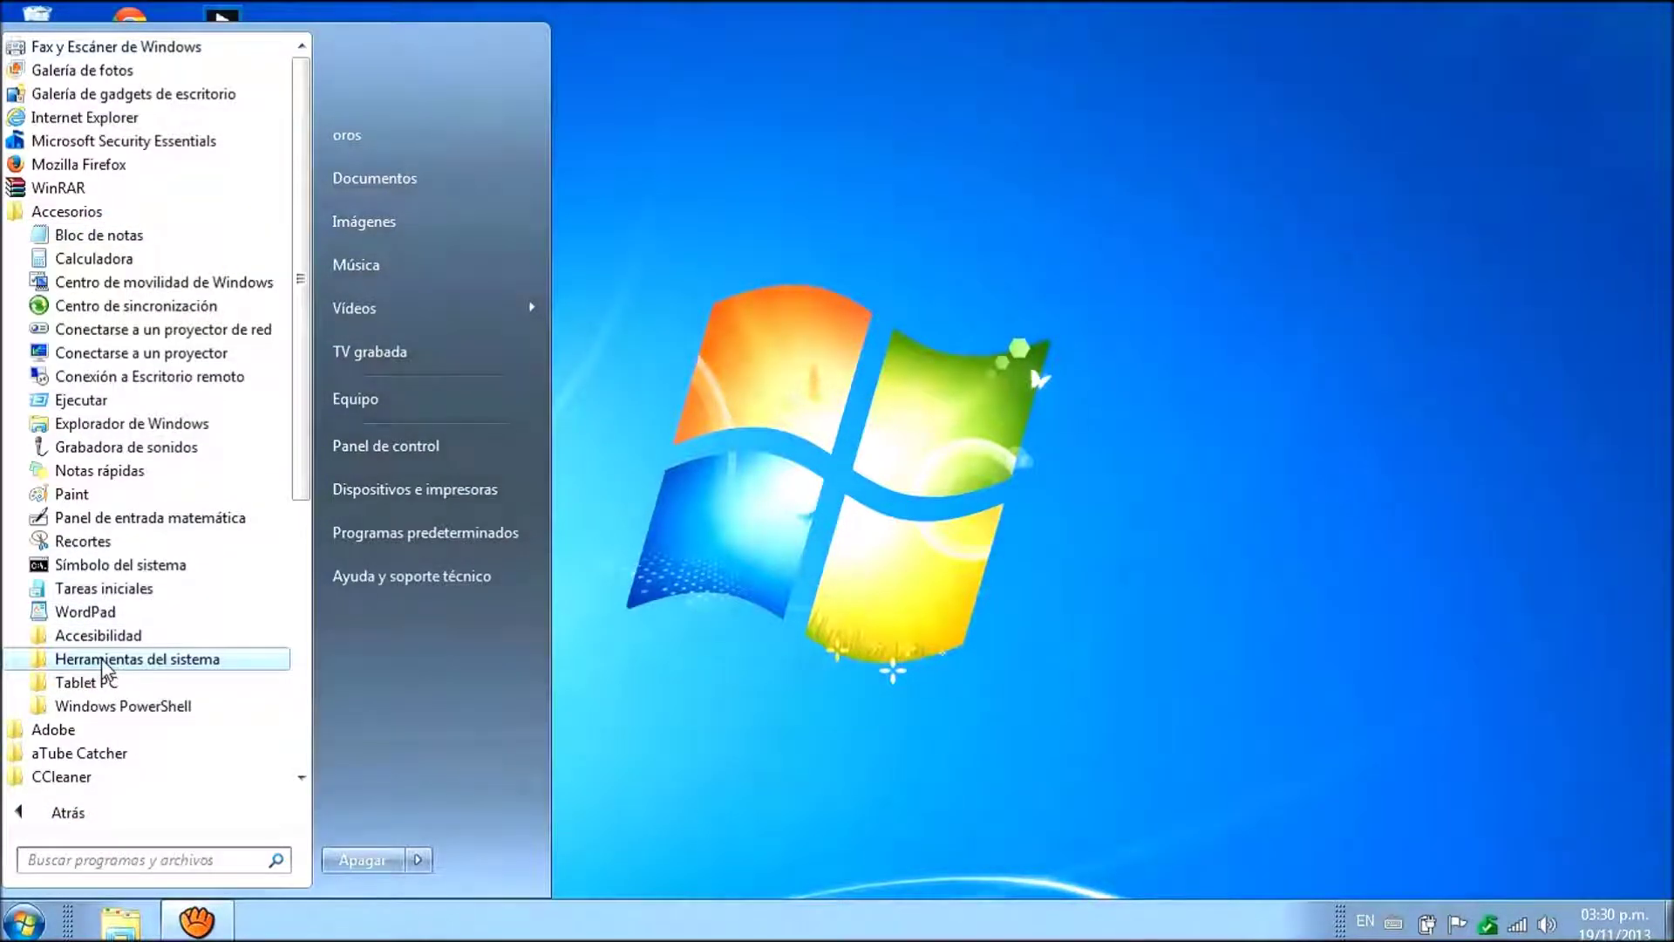
{"action": "left_click", "coordinate": [103, 660]}
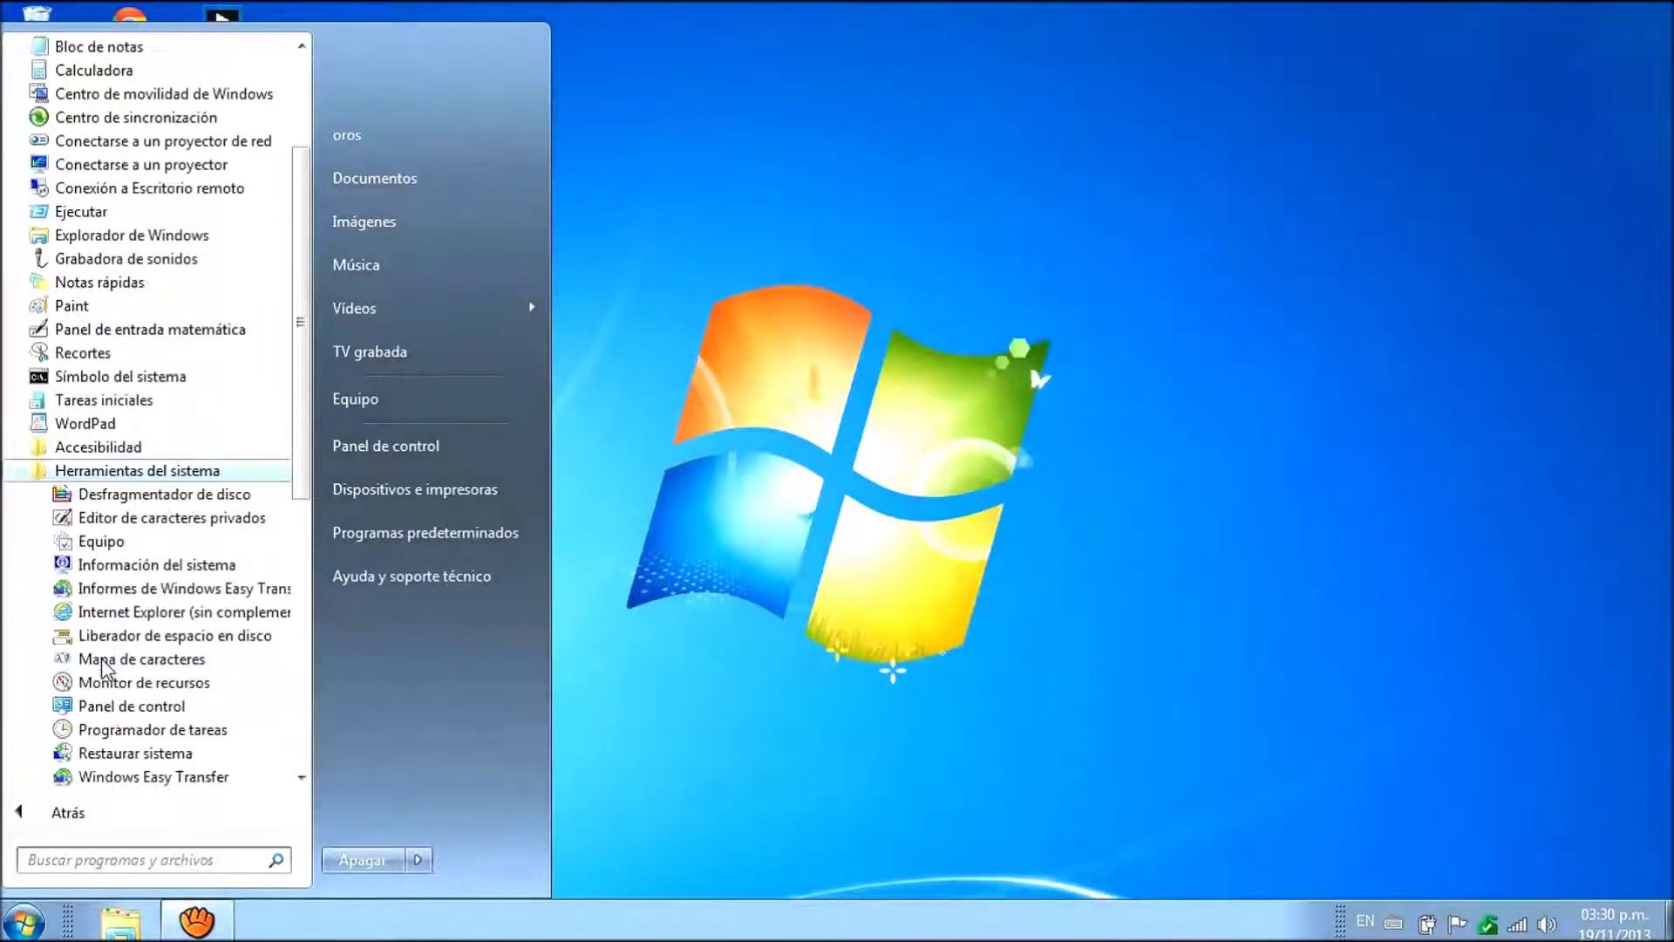
{"action": "left_click", "coordinate": [124, 495]}
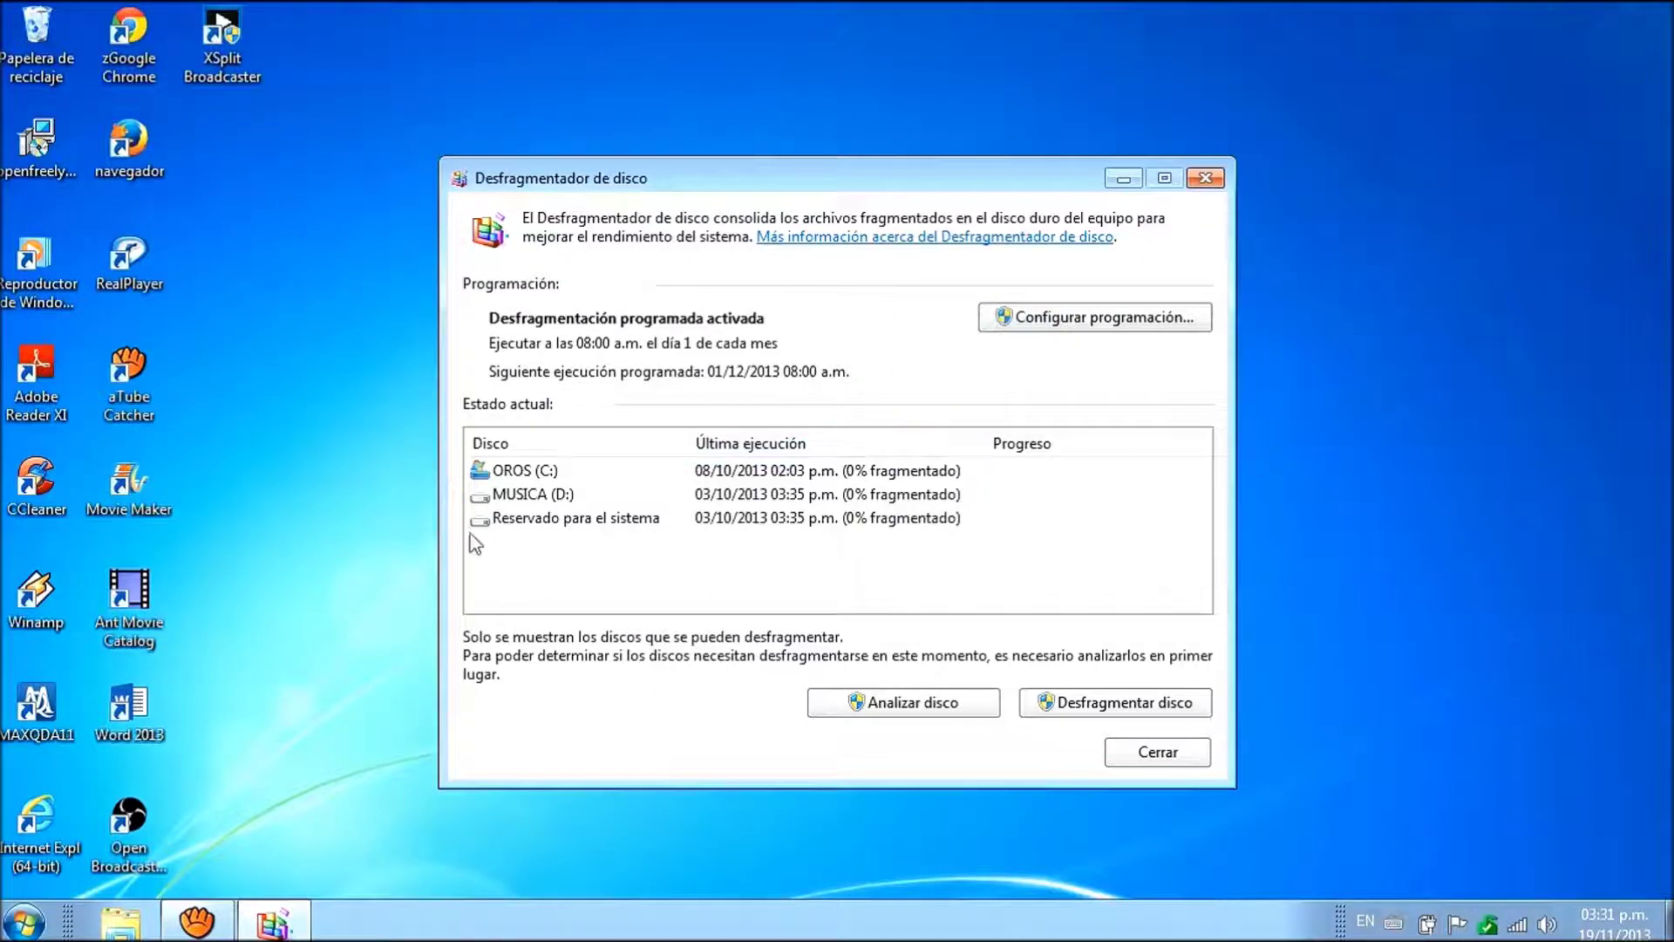
{"action": "left_click", "coordinate": [499, 475]}
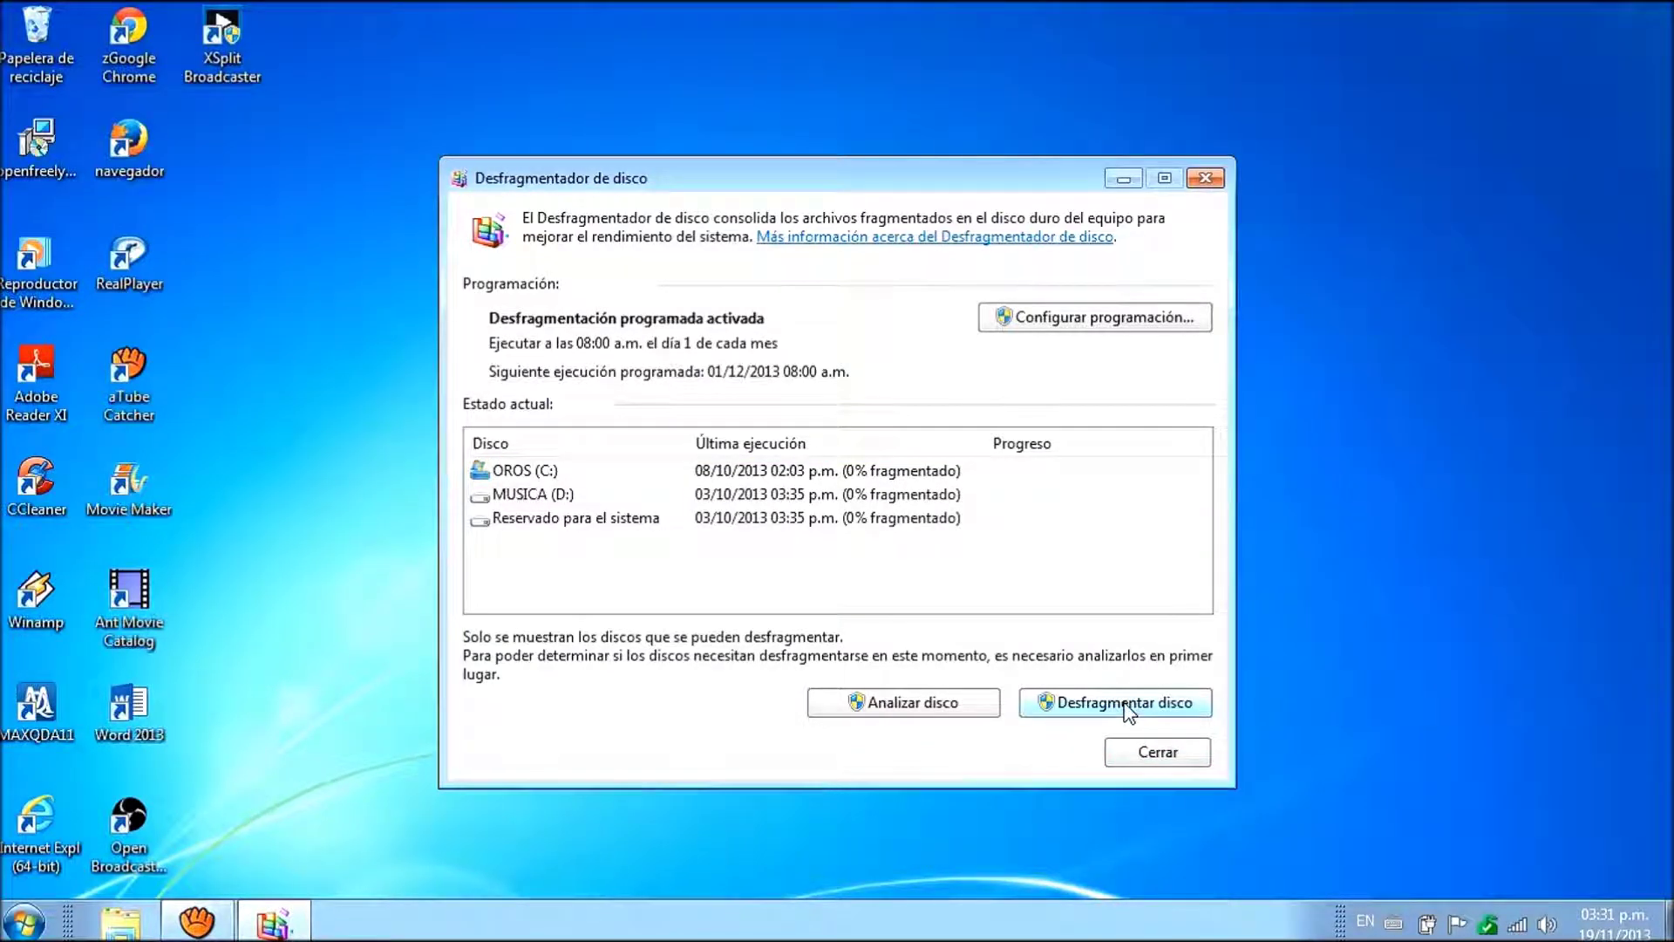
{"action": "key", "text": "alt+F4"}
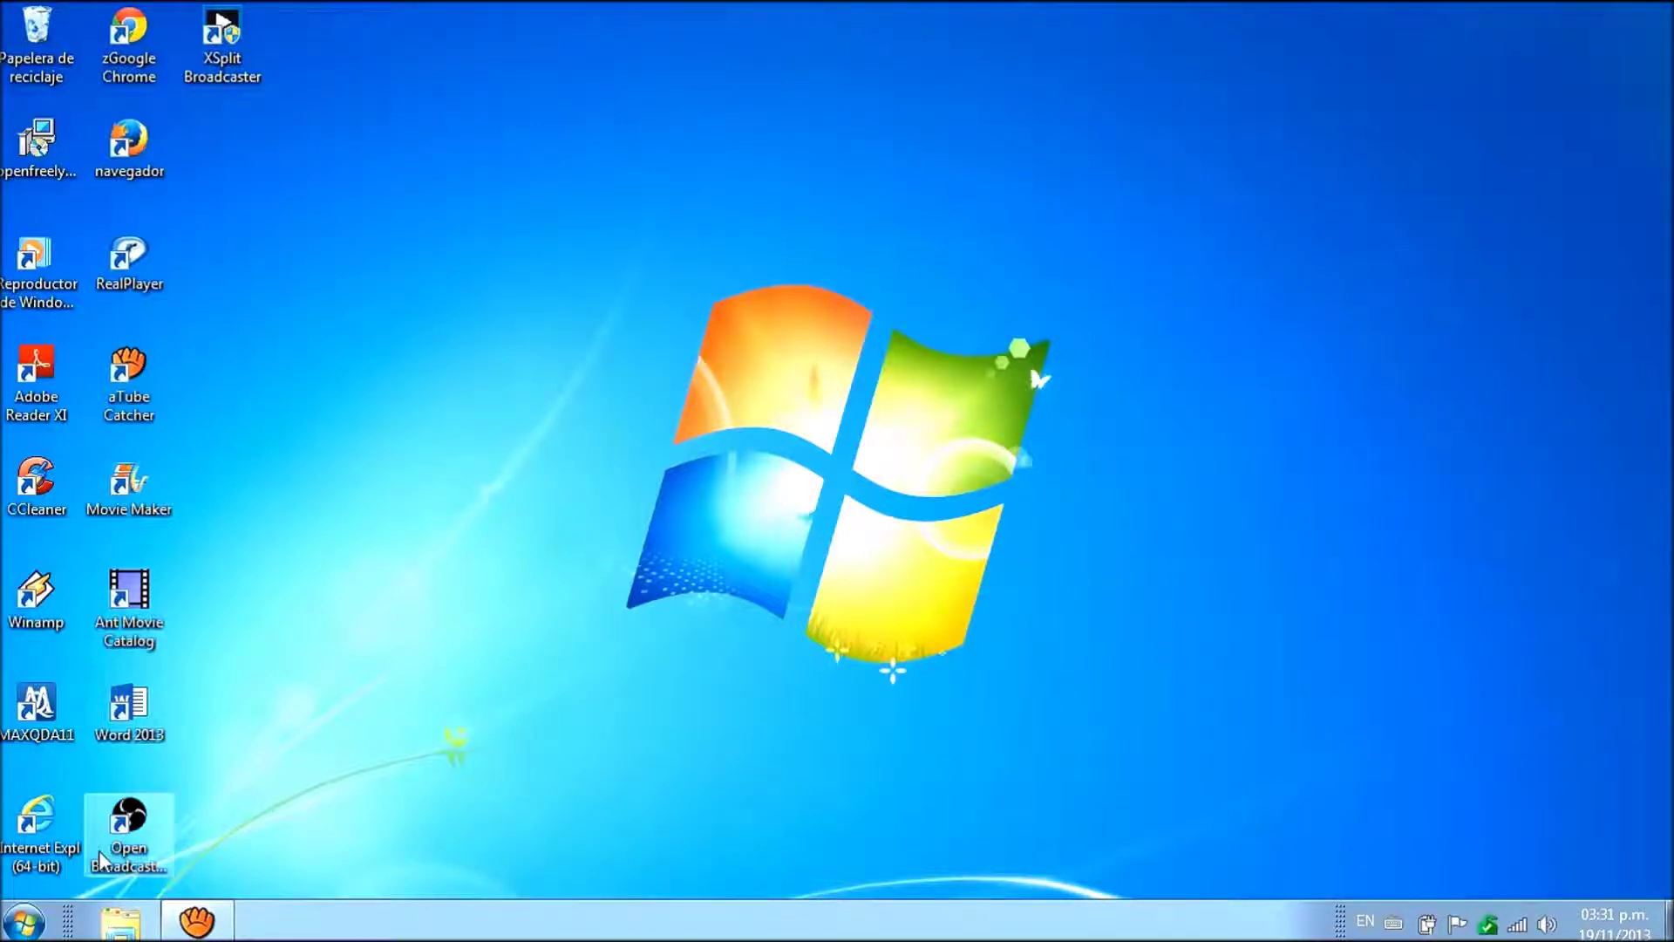
- Open the Control Panel (Panel de control) and move its window higher on the desktop
{"action": "left_click", "coordinate": [27, 931]}
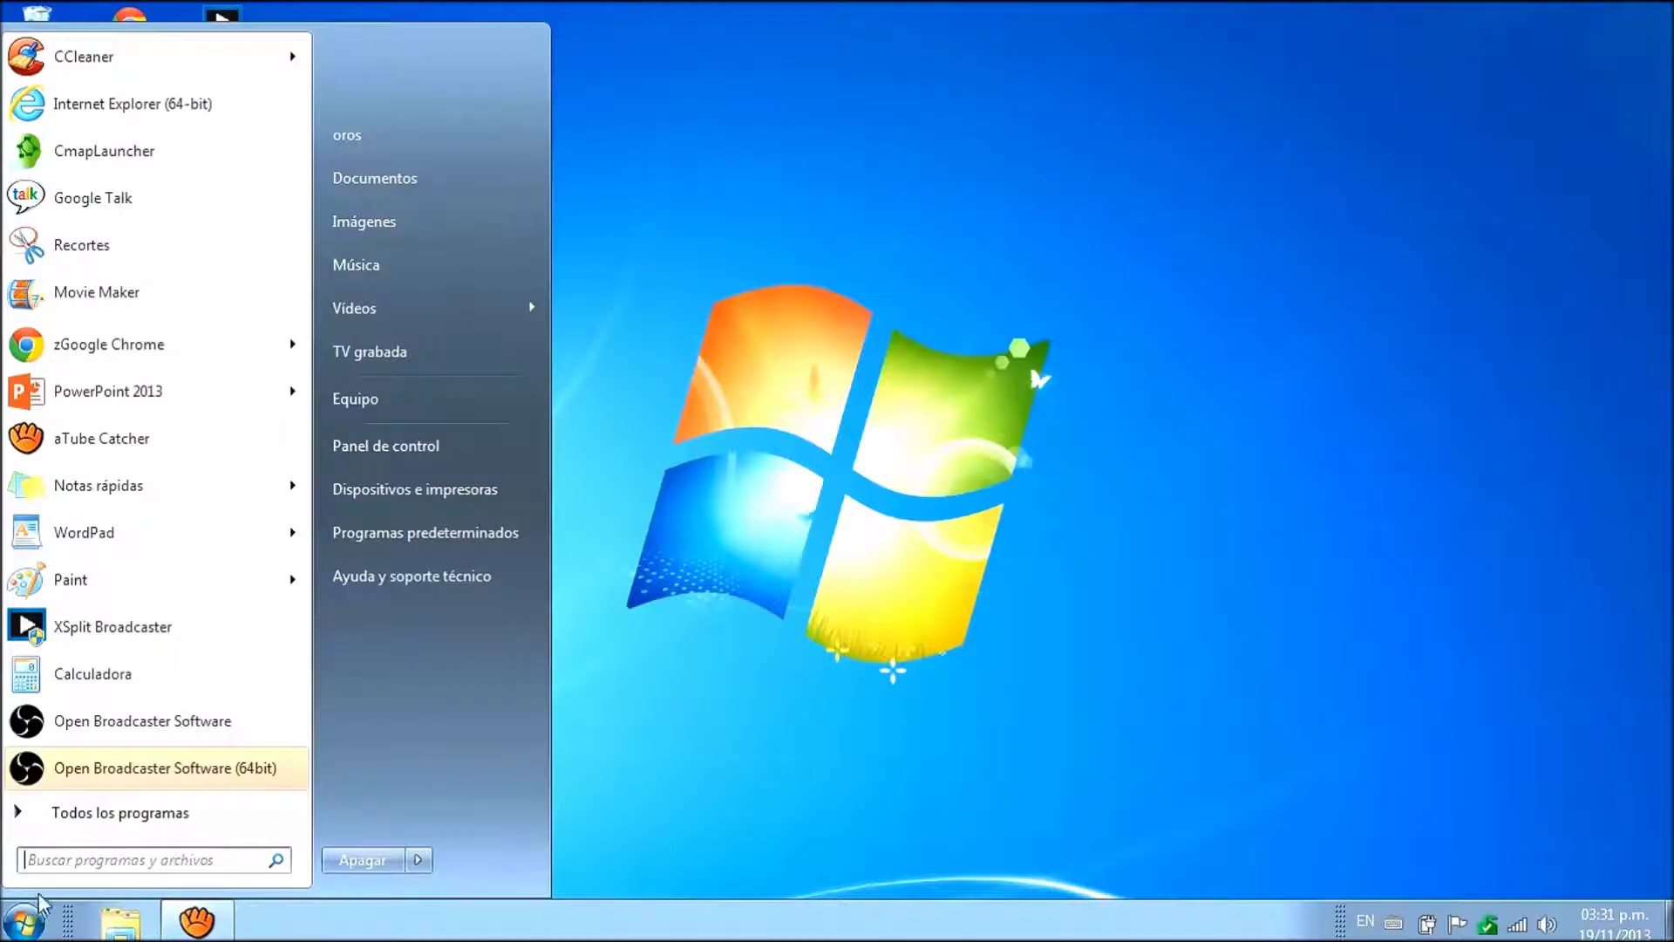
{"action": "left_click", "coordinate": [83, 818]}
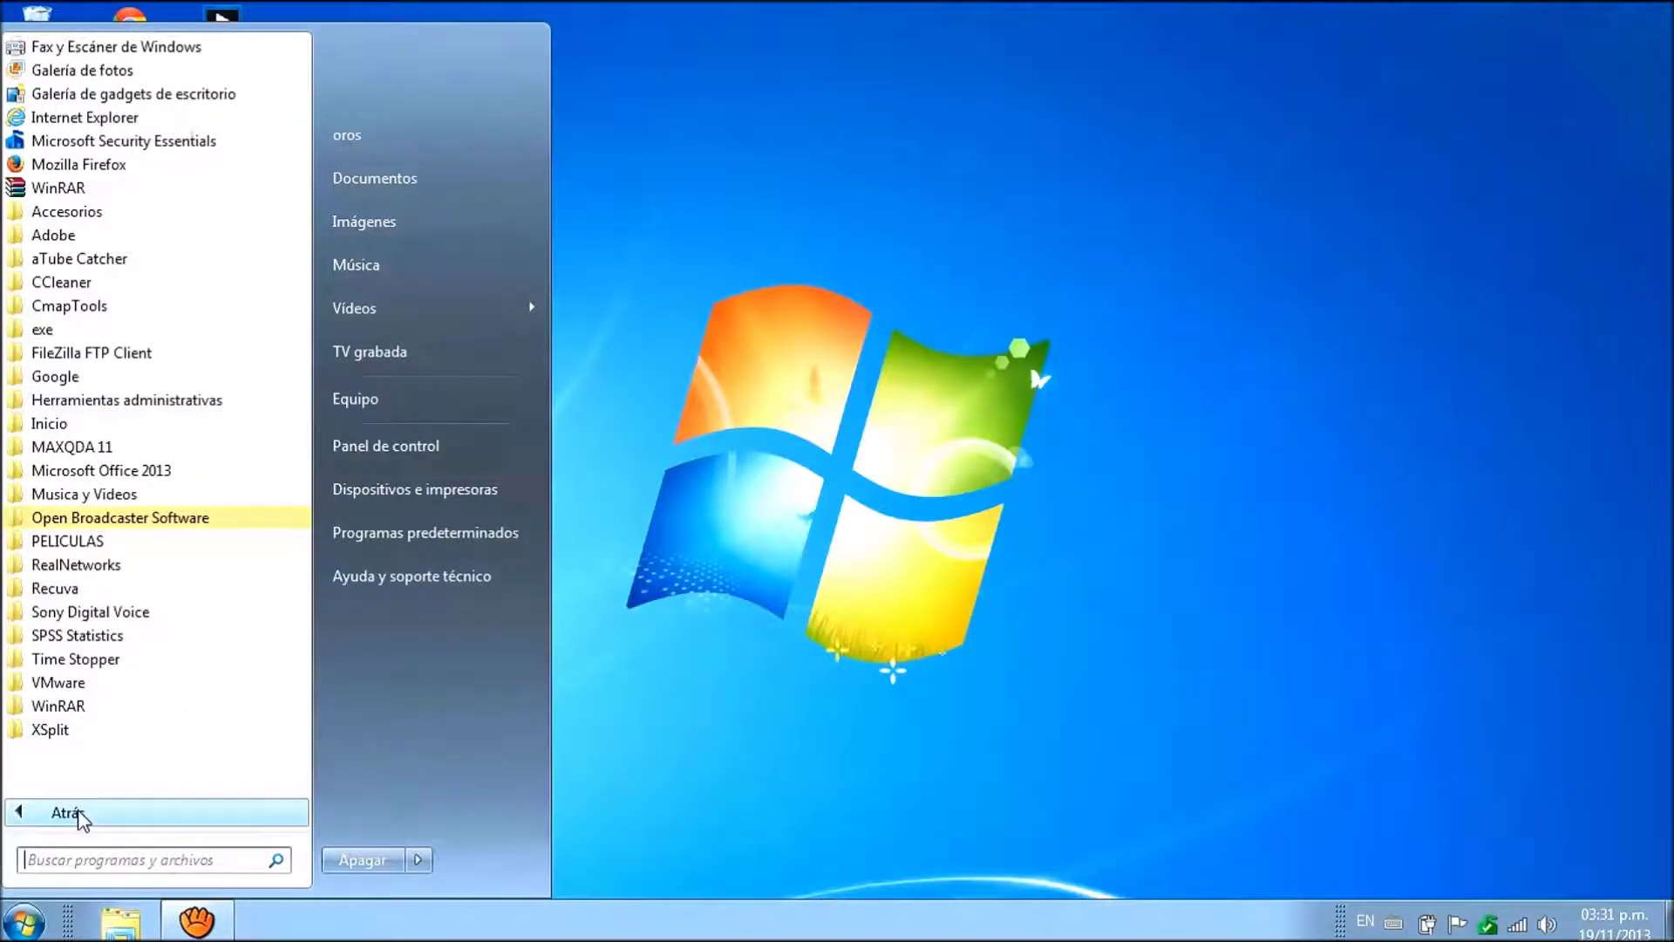
{"action": "left_click", "coordinate": [416, 445]}
{"action": "left_click_drag", "start_coordinate": [1056, 89], "coordinate": [844, 59]}
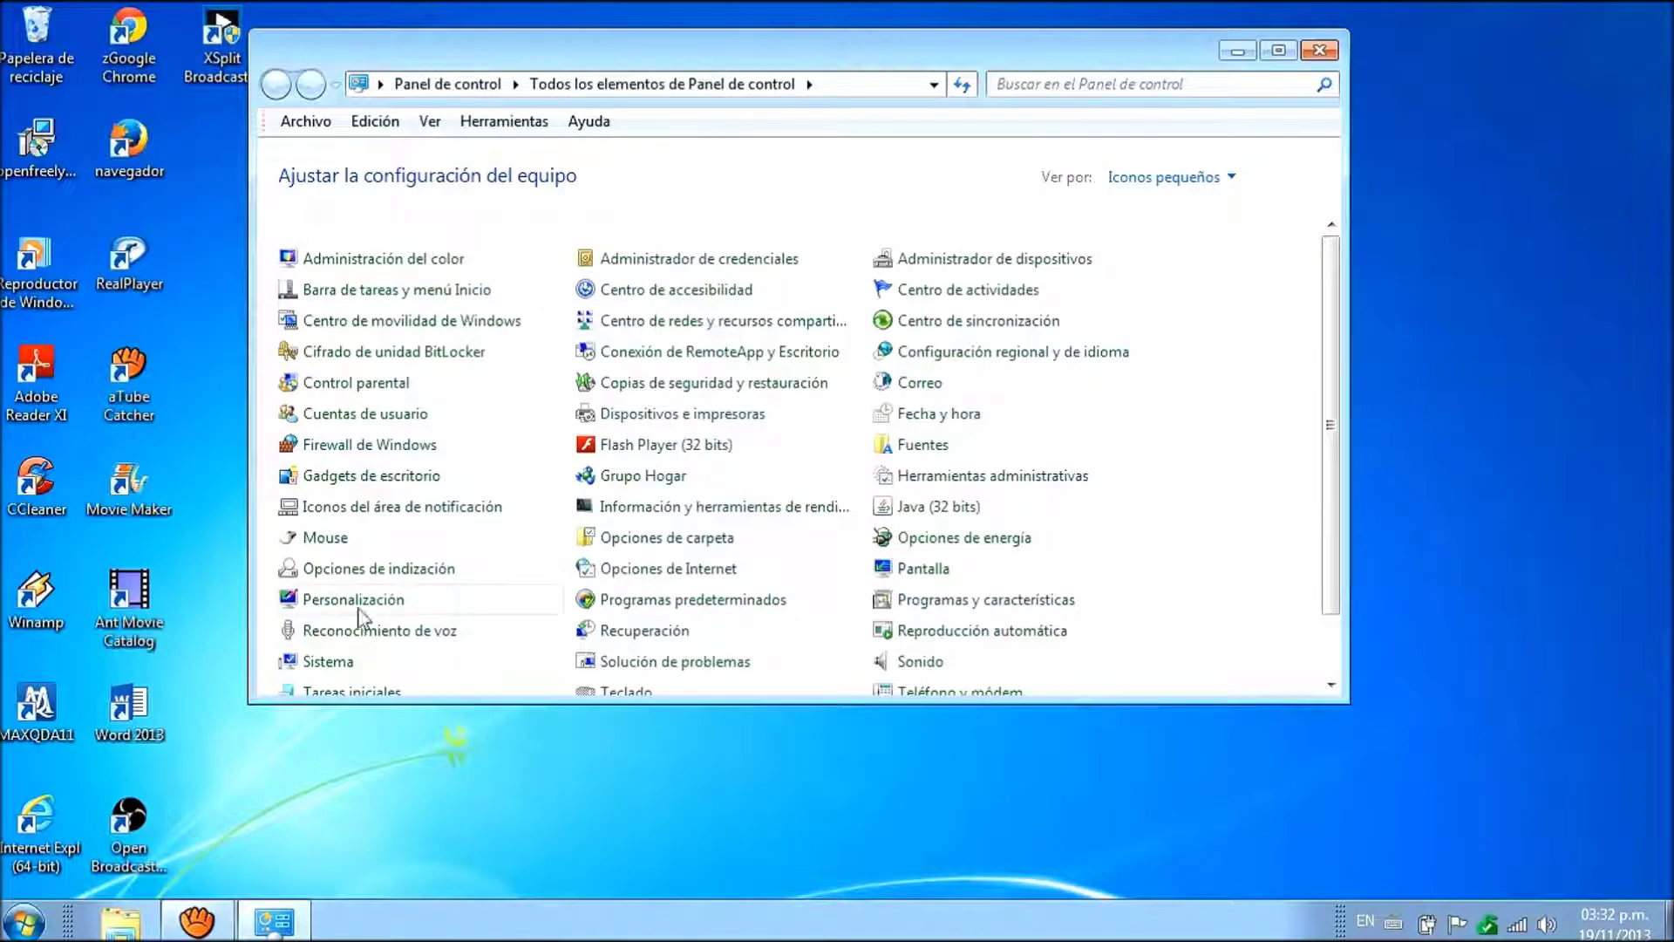
- Review the Mouse button settings and the Keyboard (Teclado) speed and hardware settings, closing each properties dialog unchanged
{"action": "left_click", "coordinate": [320, 538]}
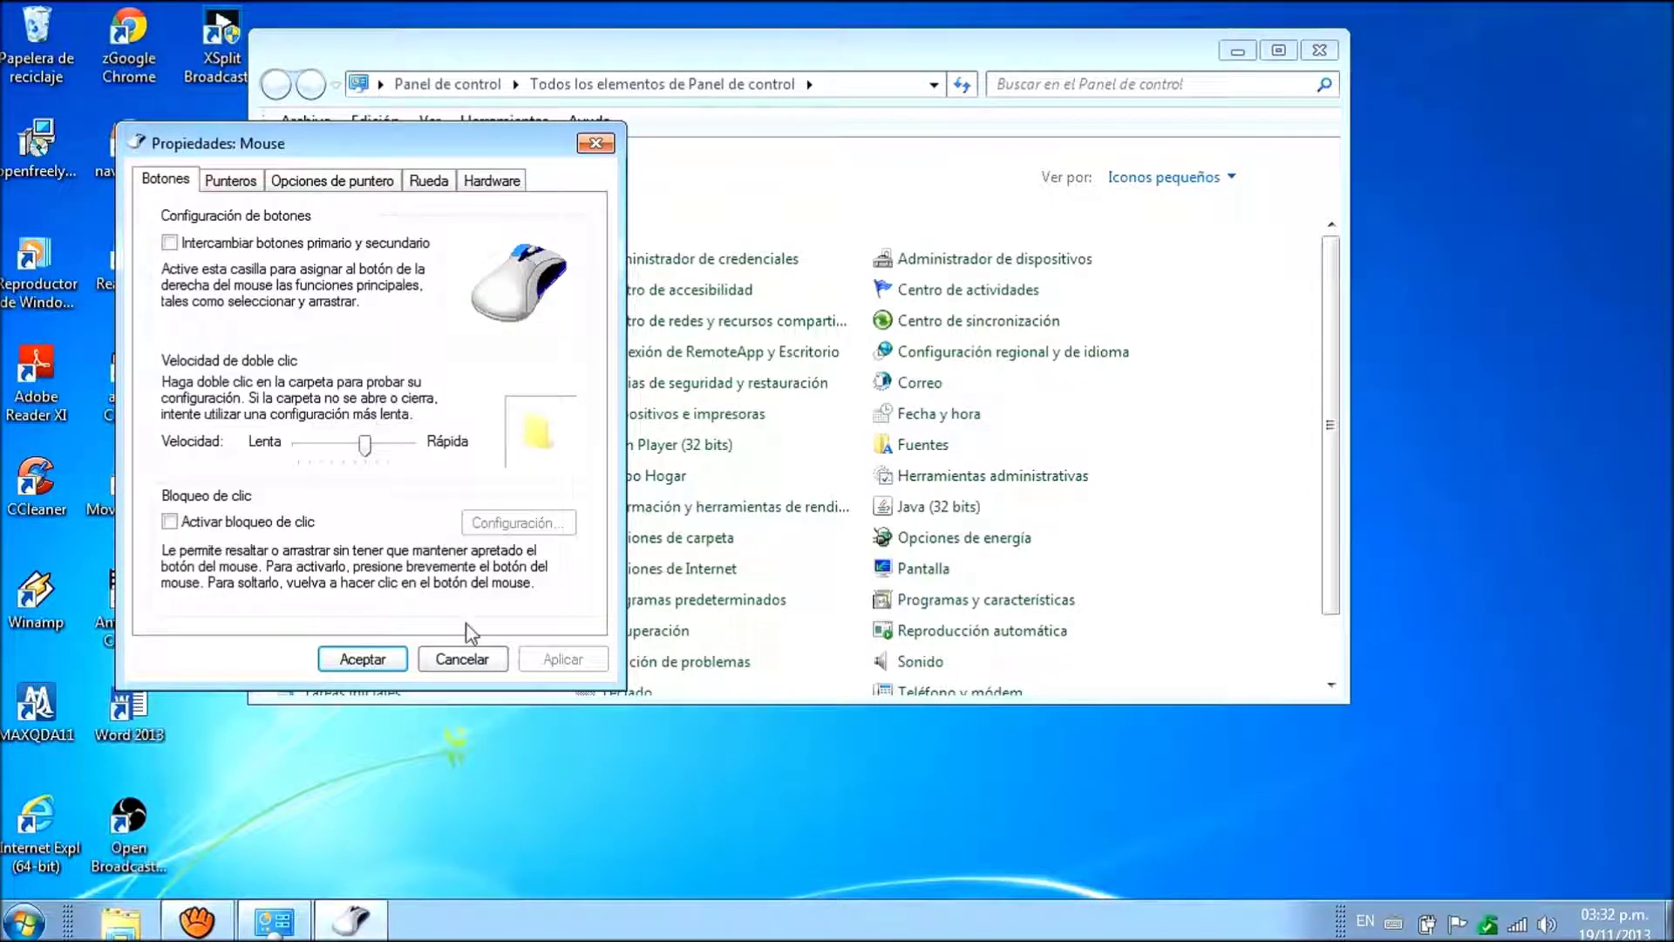
{"action": "left_click", "coordinate": [595, 149]}
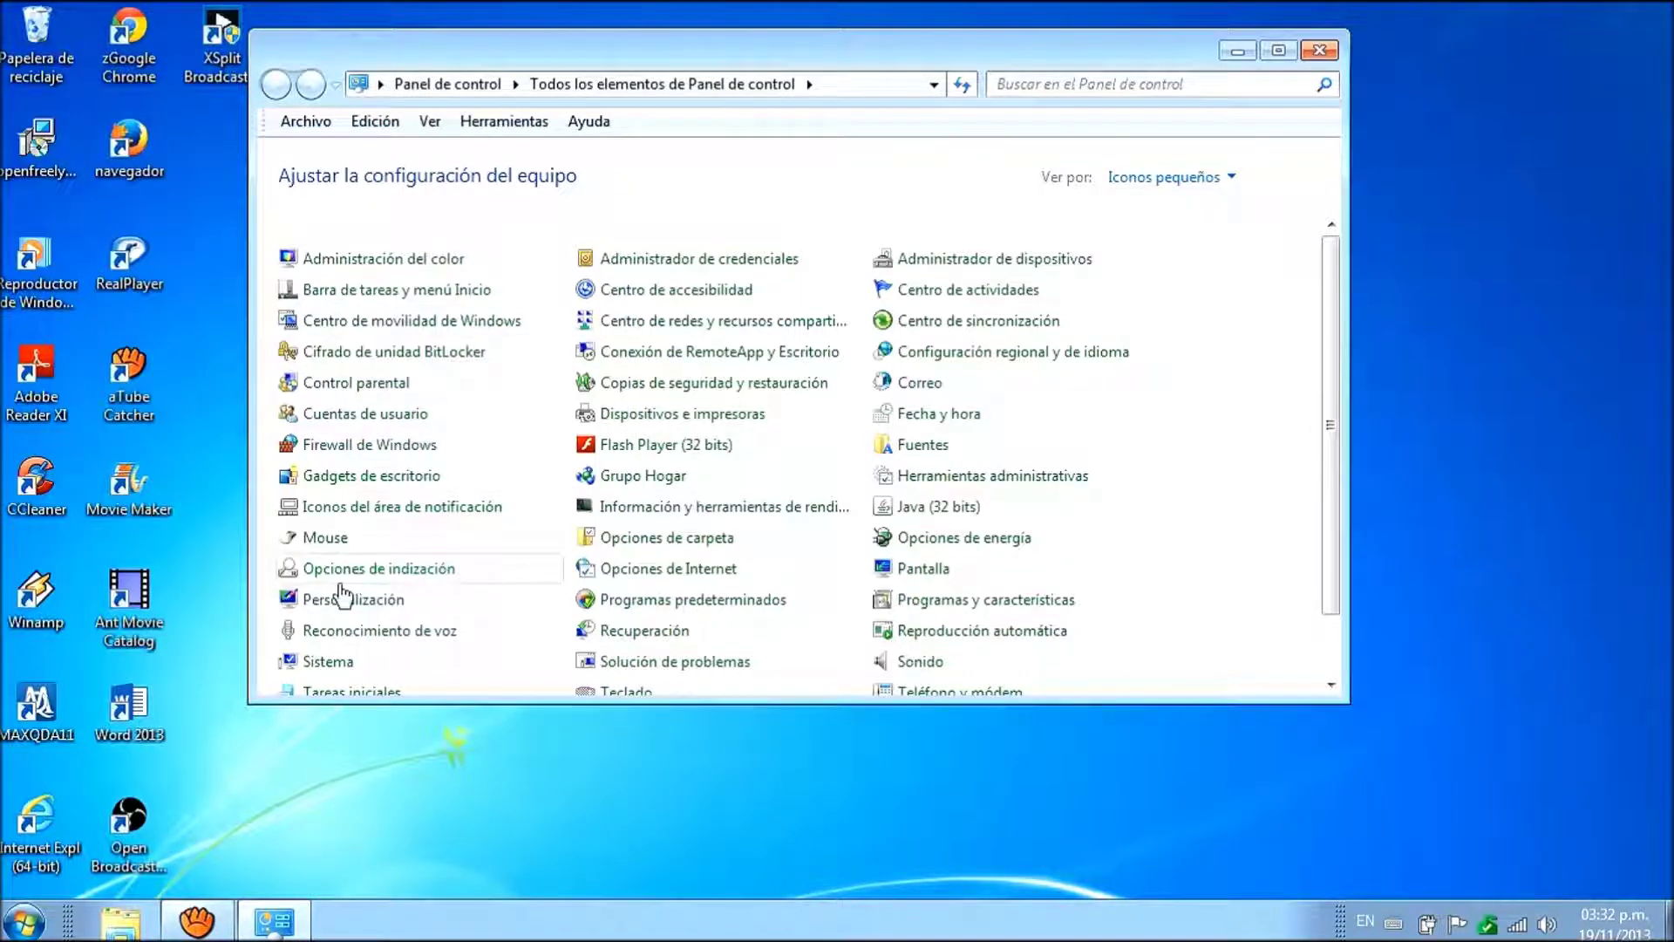
{"action": "scroll", "coordinate": [439, 539], "scroll_direction": "down", "scroll_amount": 1}
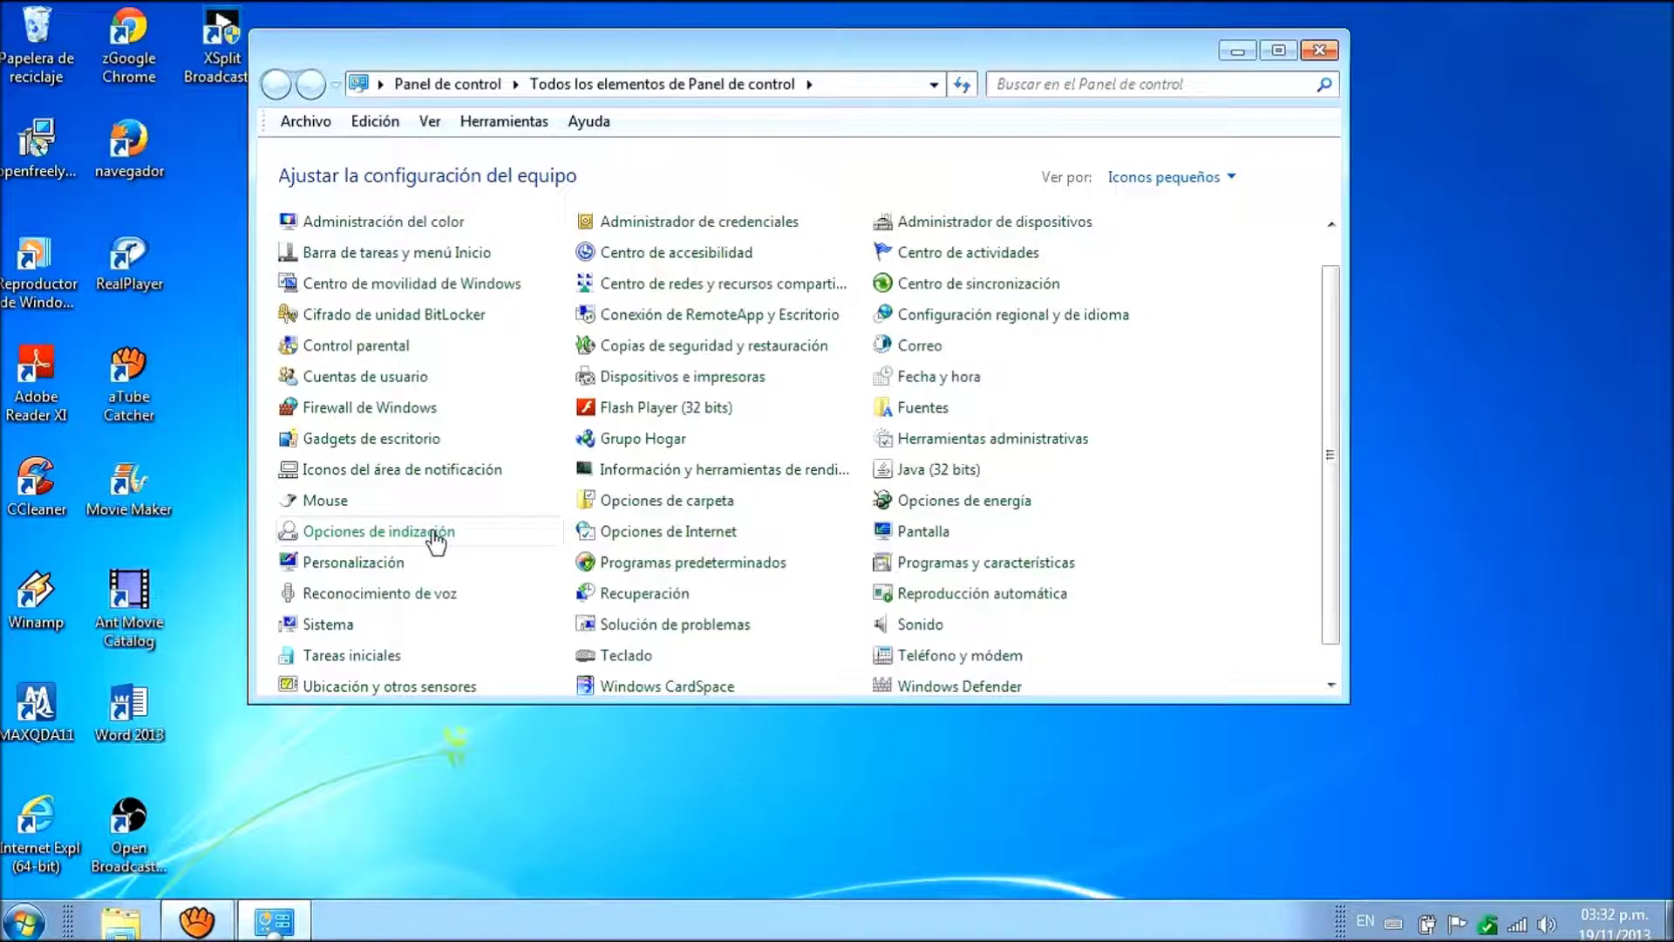
{"action": "left_click", "coordinate": [615, 658]}
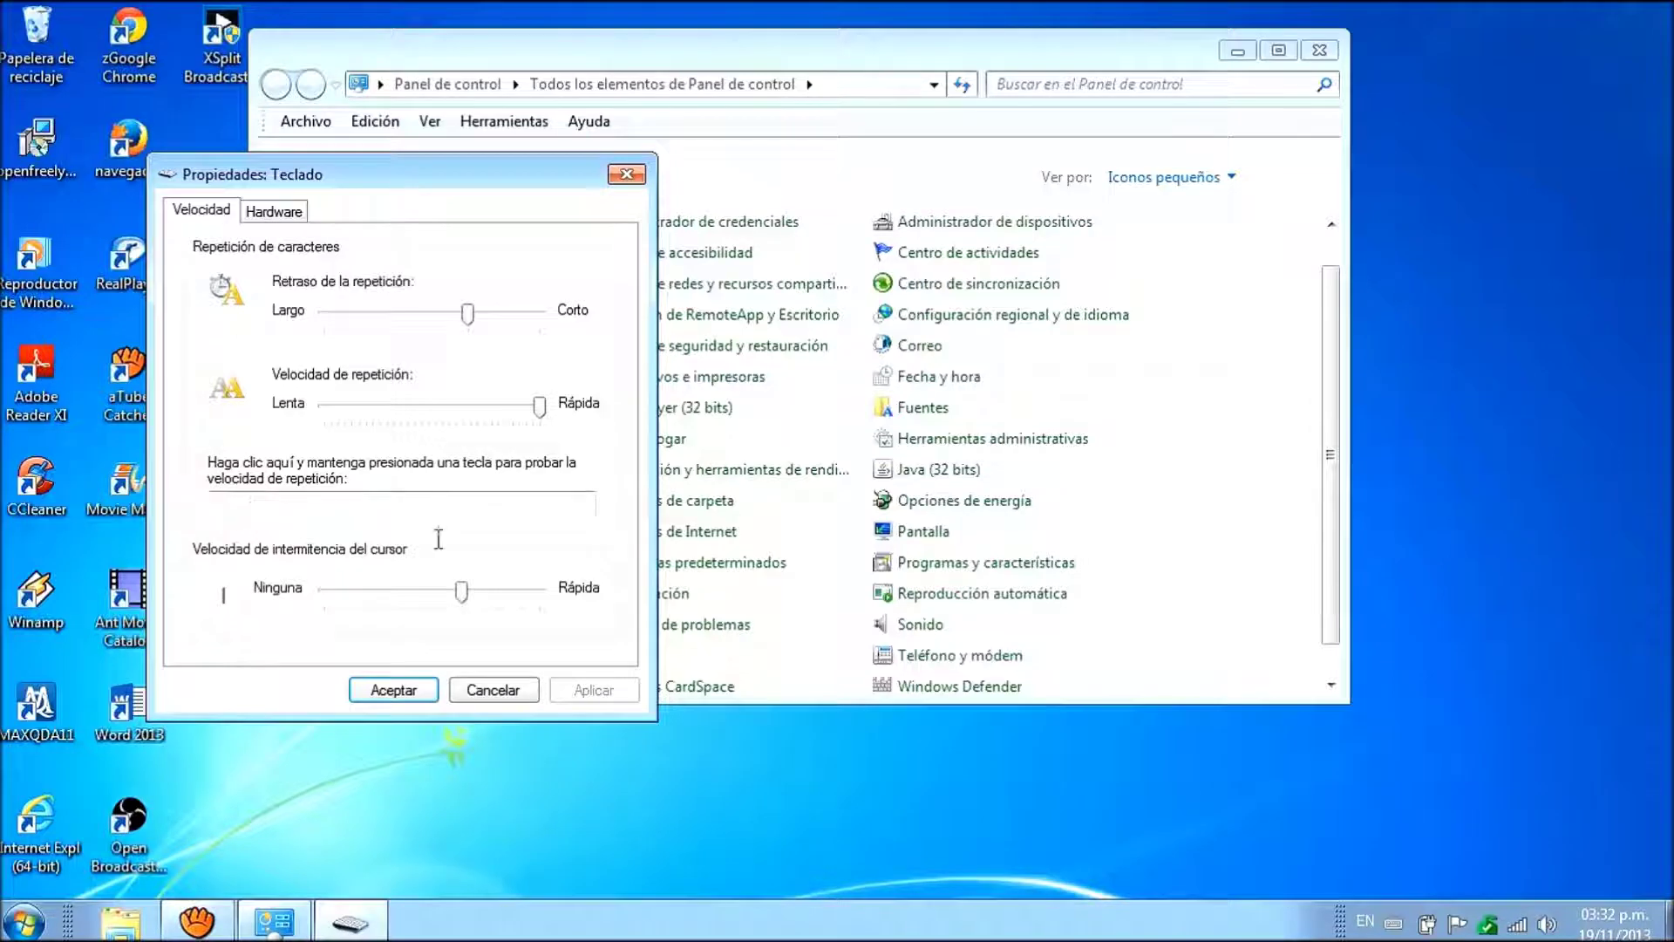
{"action": "left_click", "coordinate": [287, 218]}
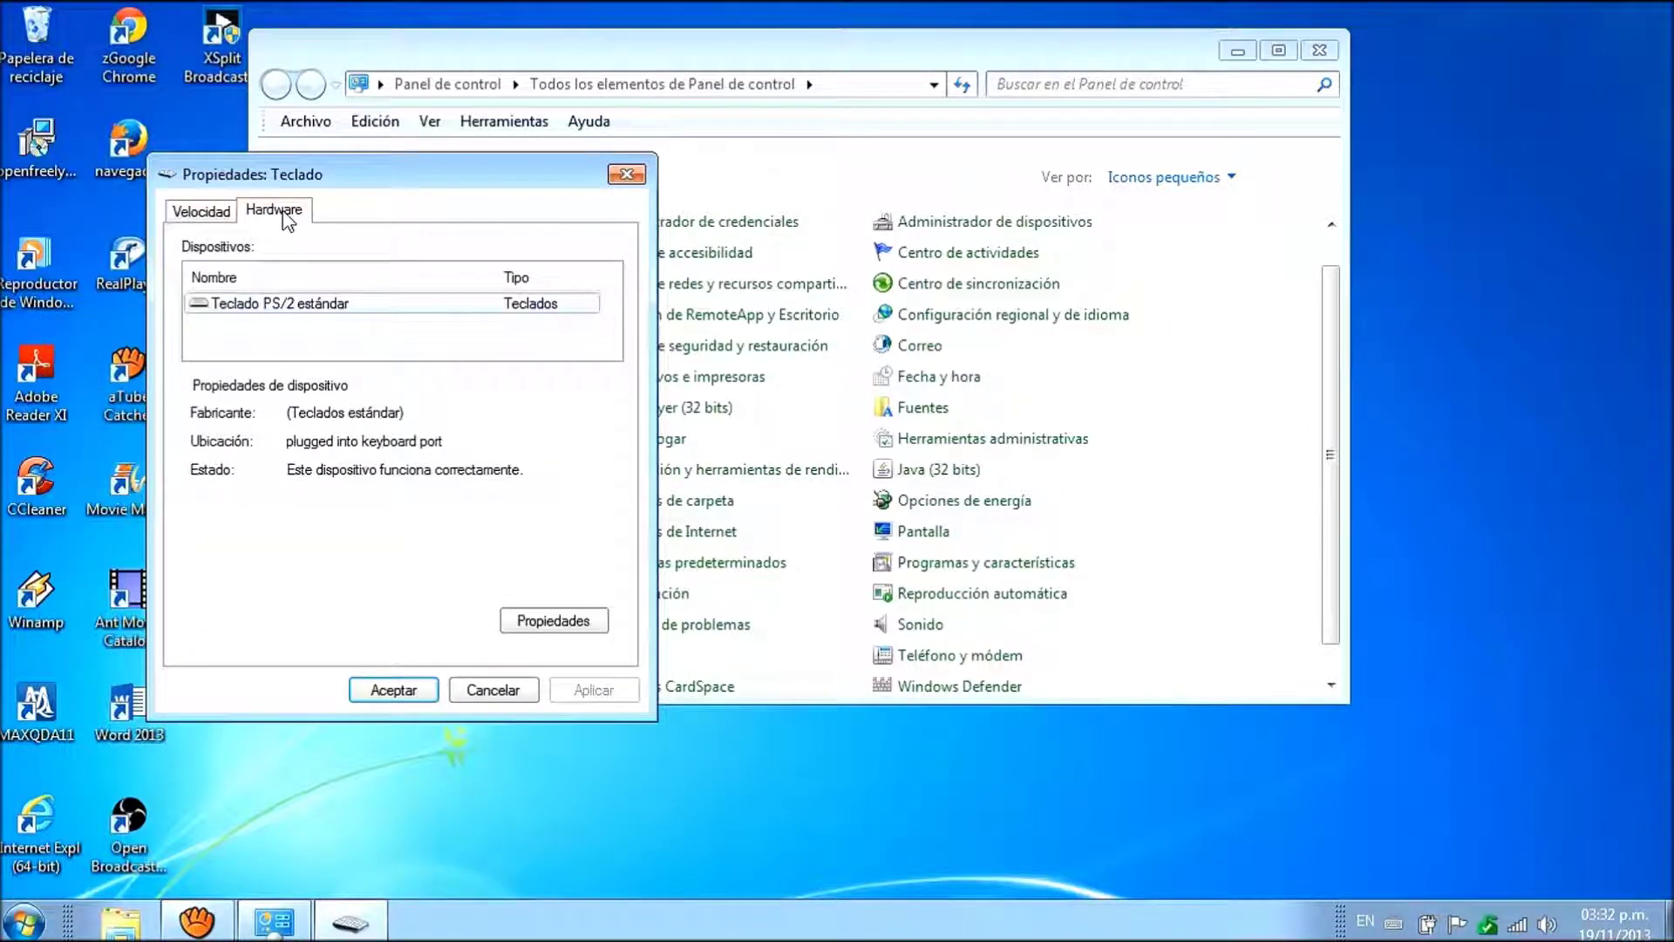
{"action": "left_click", "coordinate": [627, 175]}
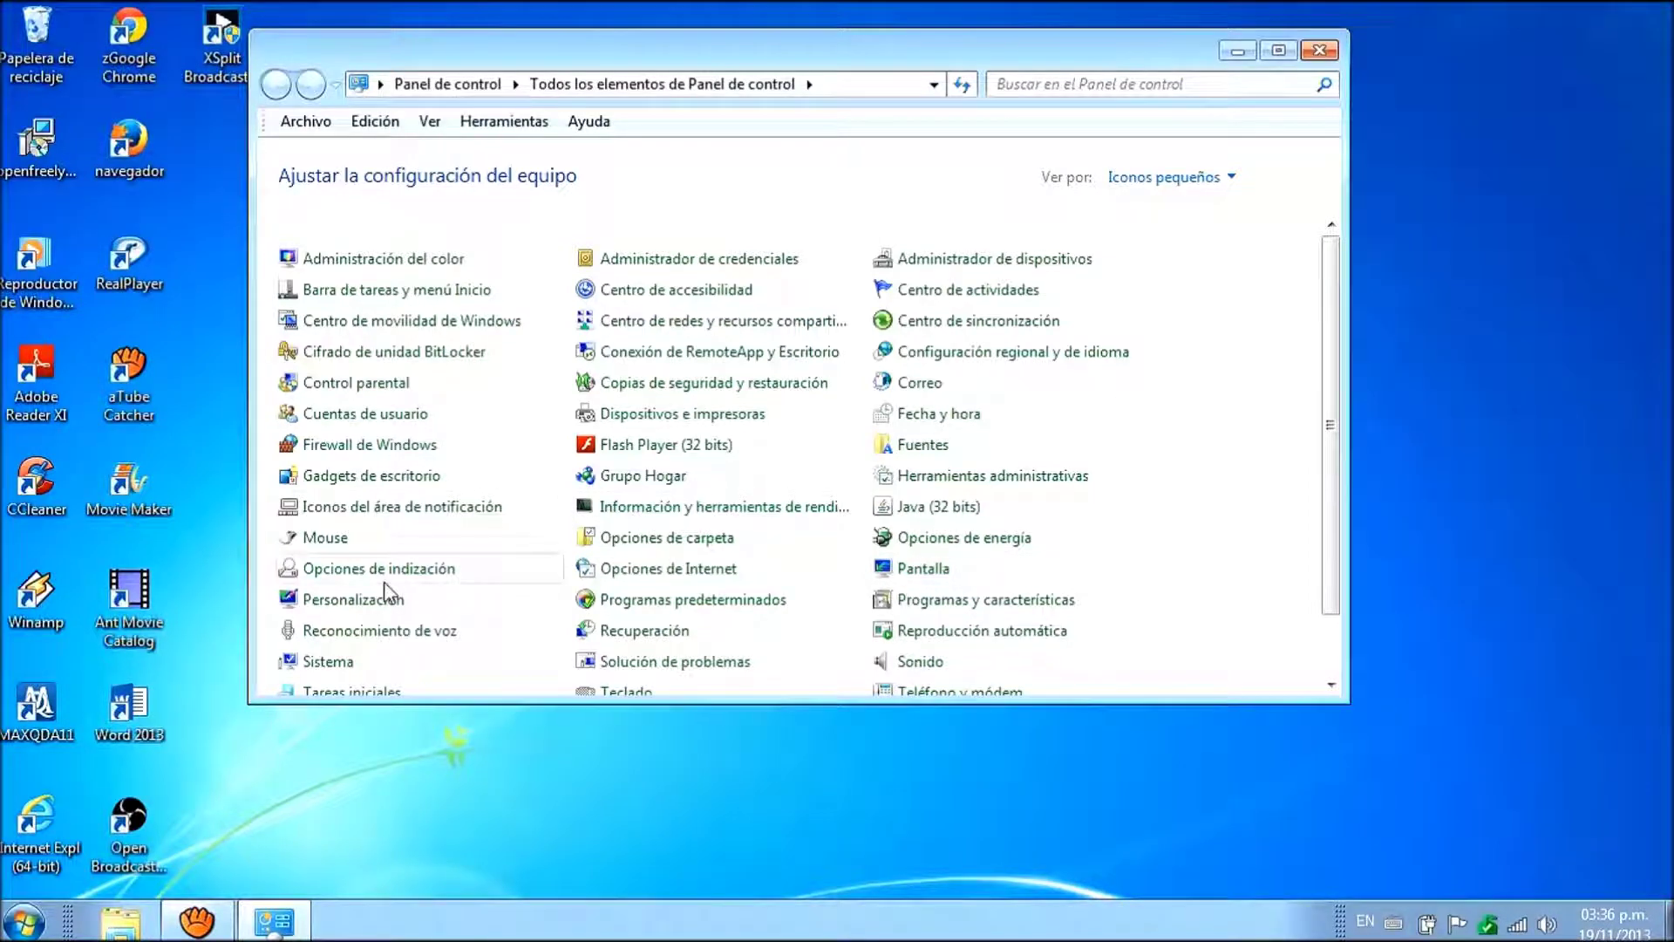
- Add the clock gadget (Reloj) to the desktop from the desktop gadget gallery and close the gallery
{"action": "left_click", "coordinate": [365, 477]}
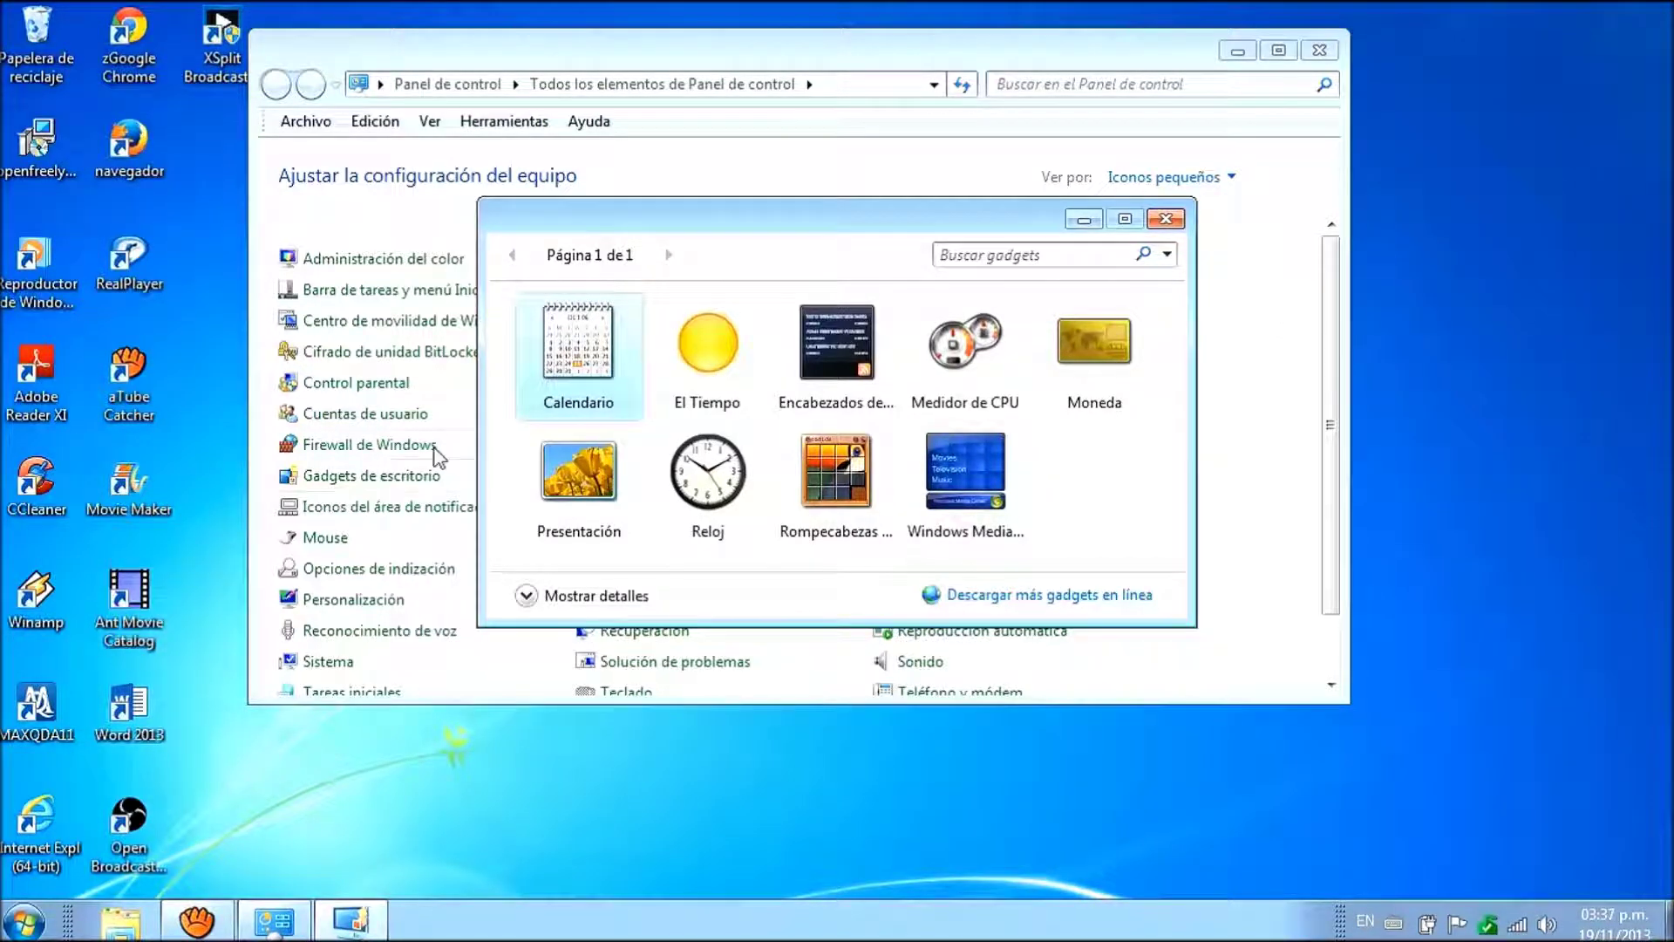
{"action": "double_click", "coordinate": [572, 353]}
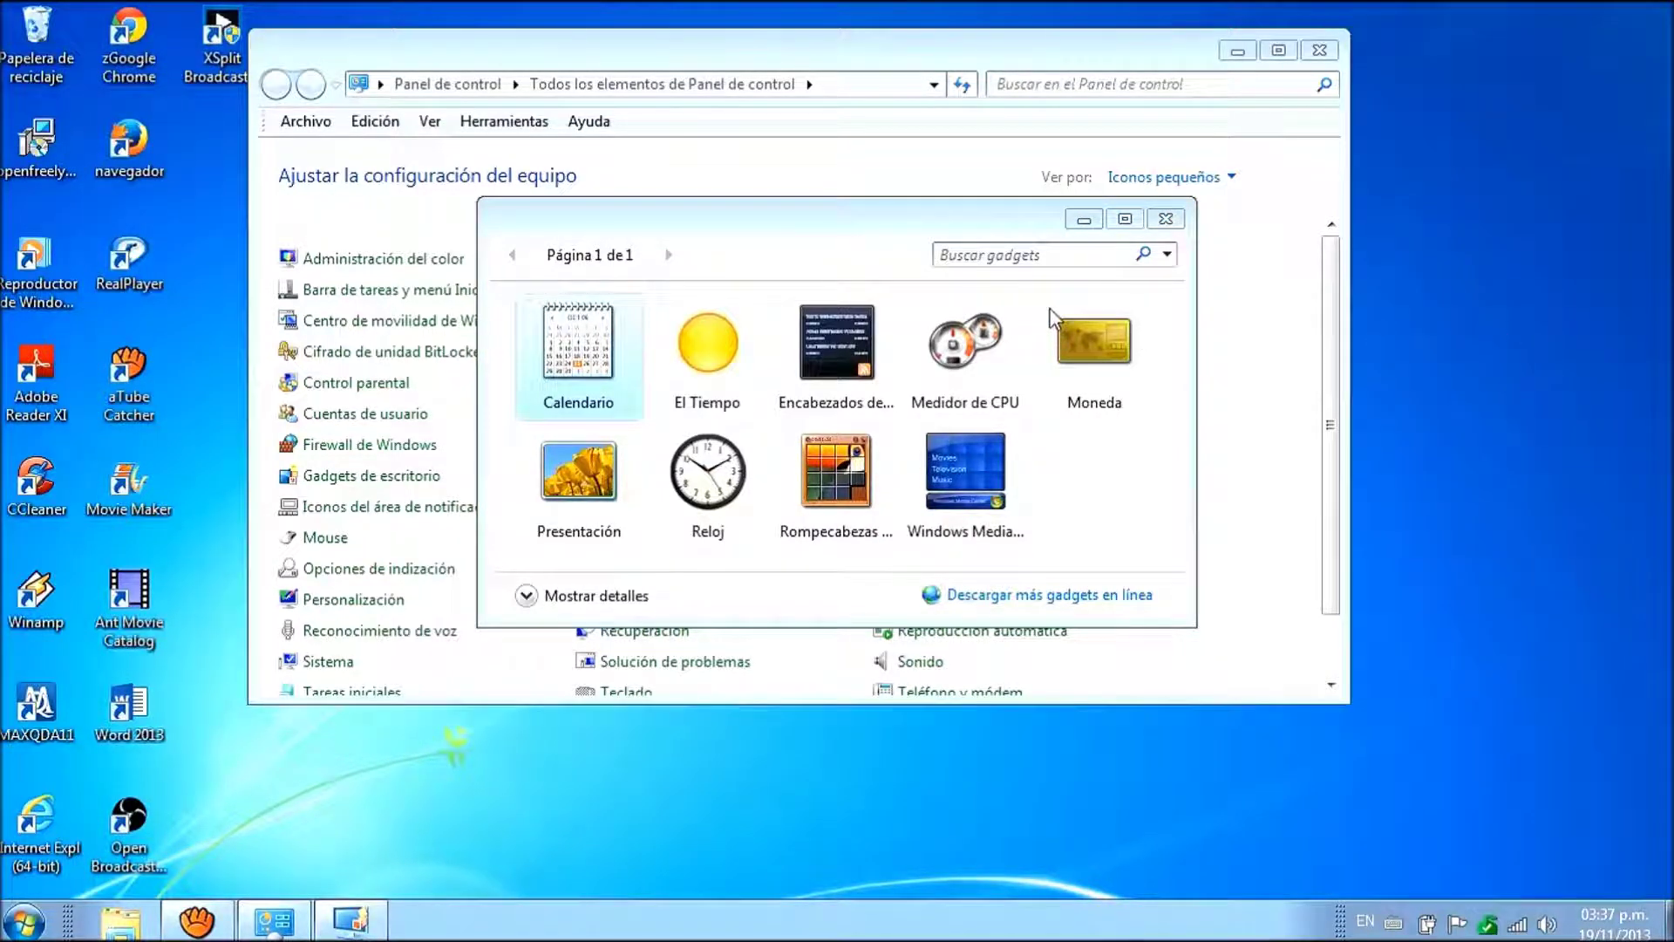
{"action": "left_click", "coordinate": [706, 482]}
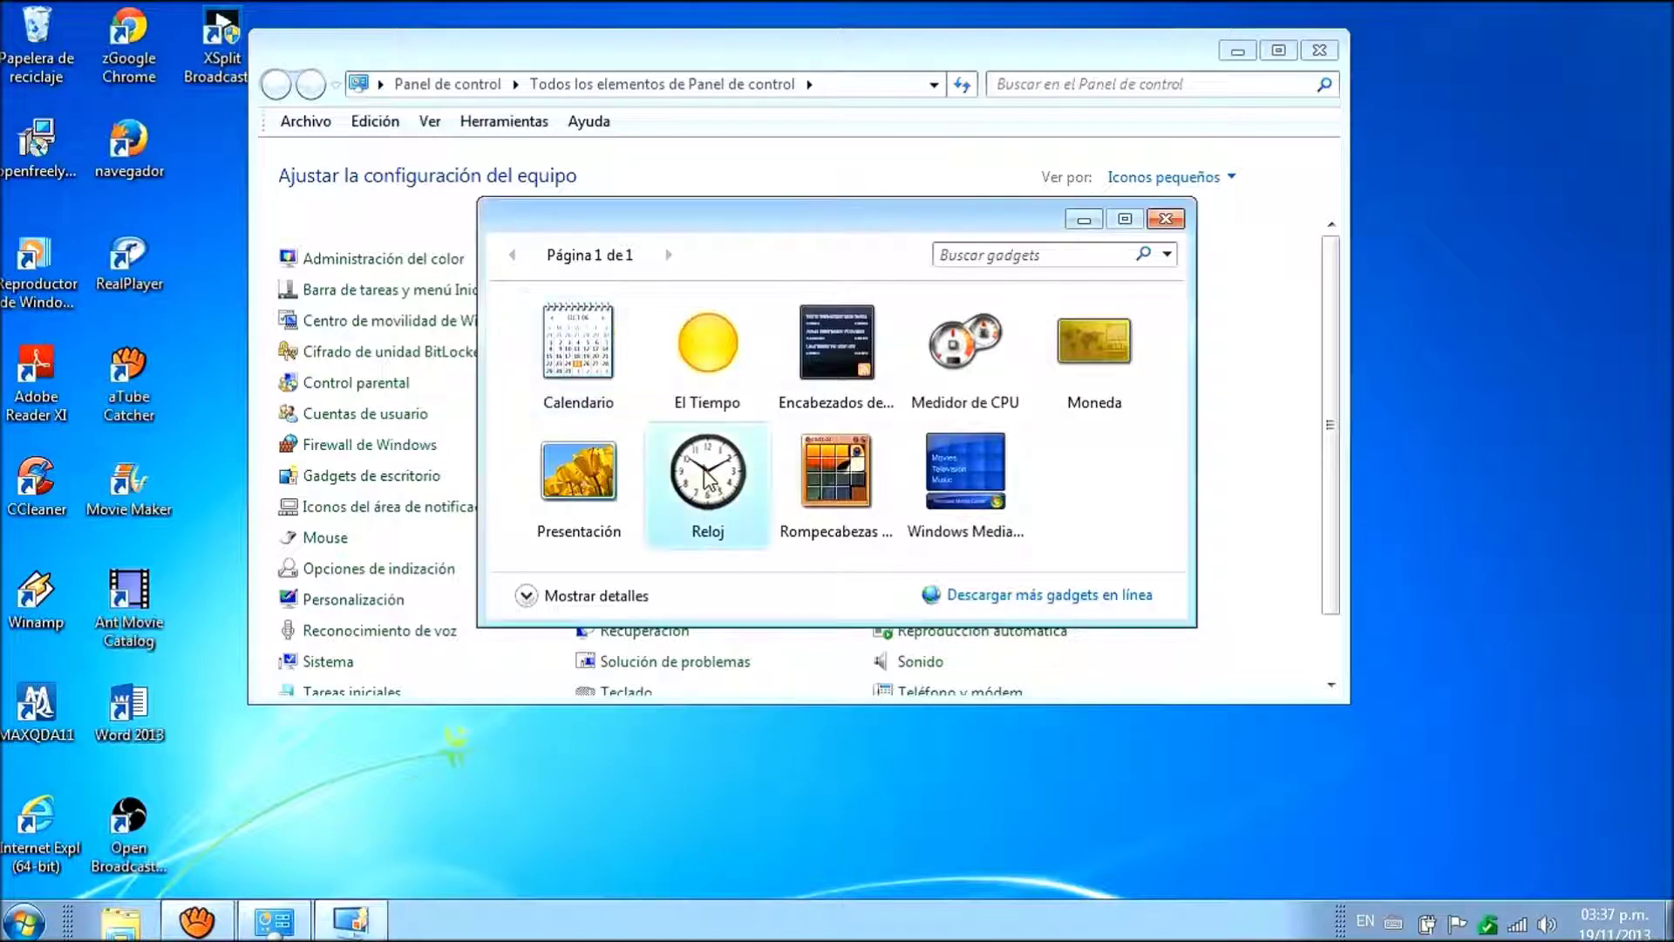
{"action": "left_click", "coordinate": [1174, 222]}
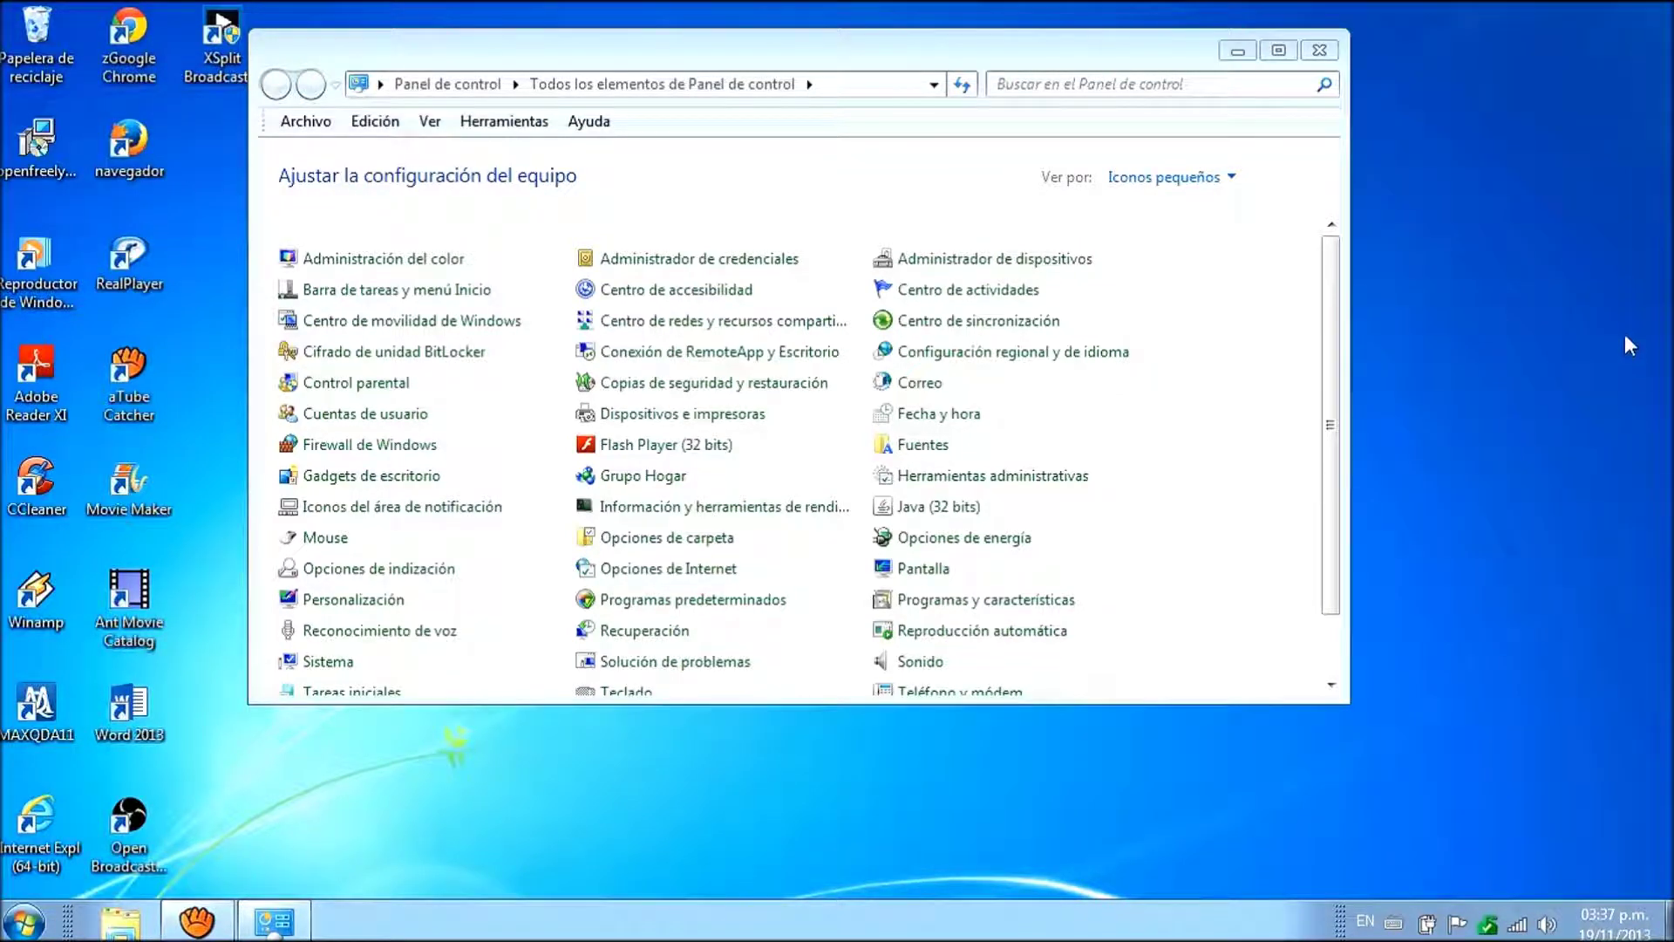
- Go through the Display settings (Pantalla) to Personalization and apply the Windows 7 Aero theme, followed by the Arquitectura theme
{"action": "scroll", "coordinate": [1329, 600], "scroll_direction": "down", "scroll_amount": 3}
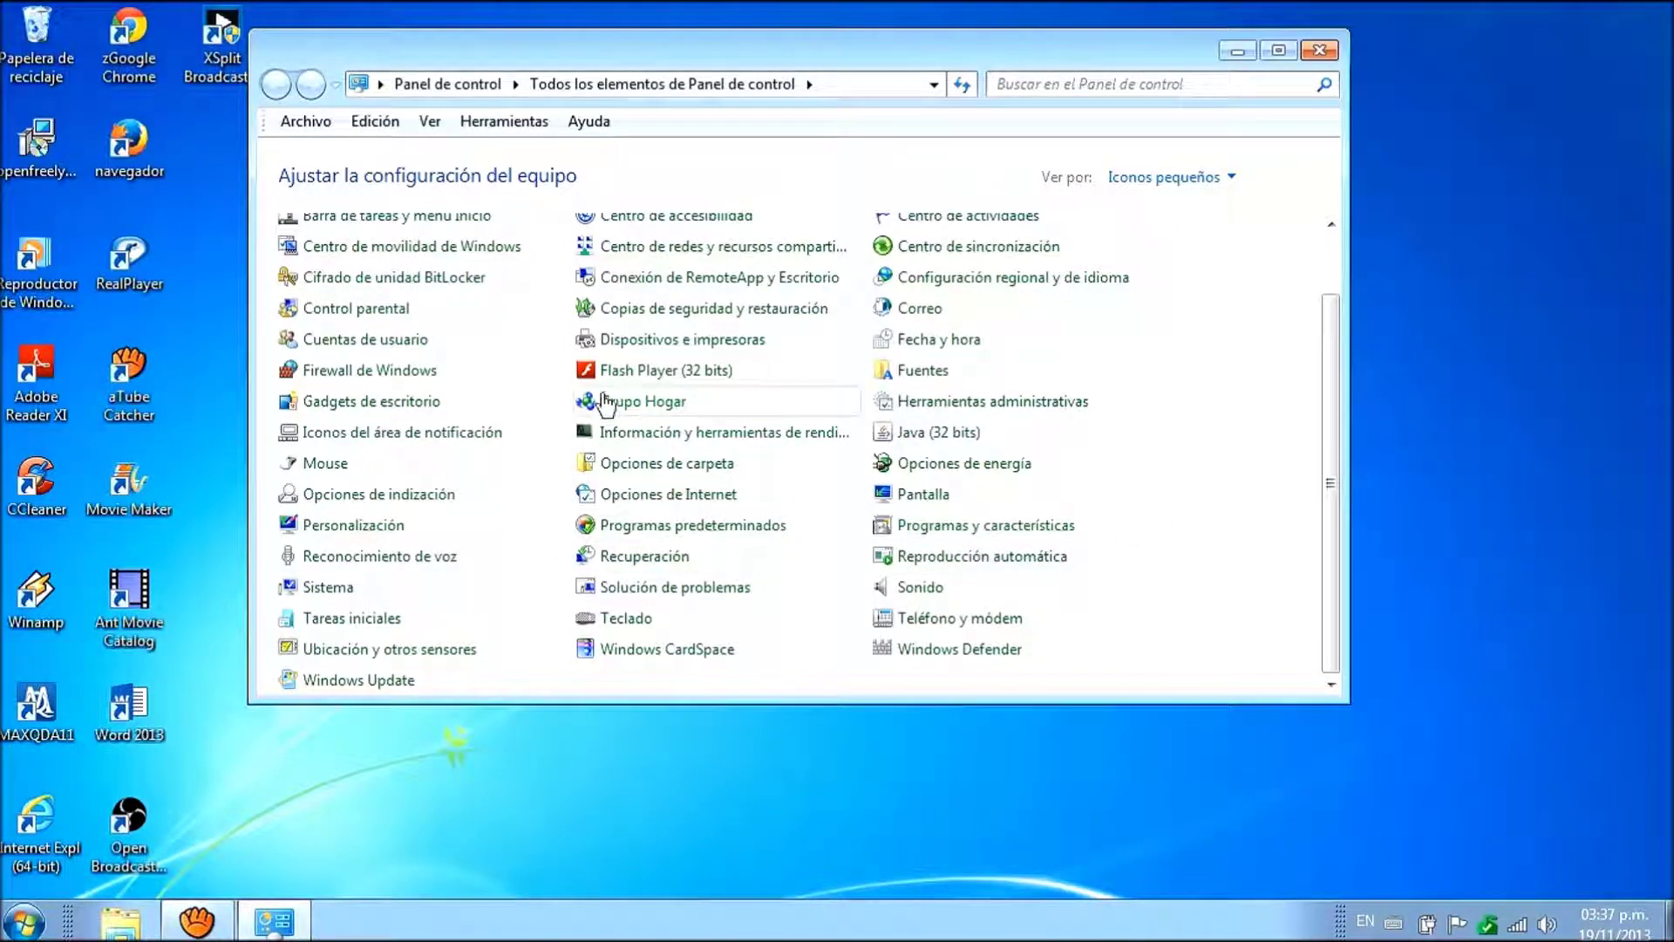
{"action": "left_click", "coordinate": [938, 495]}
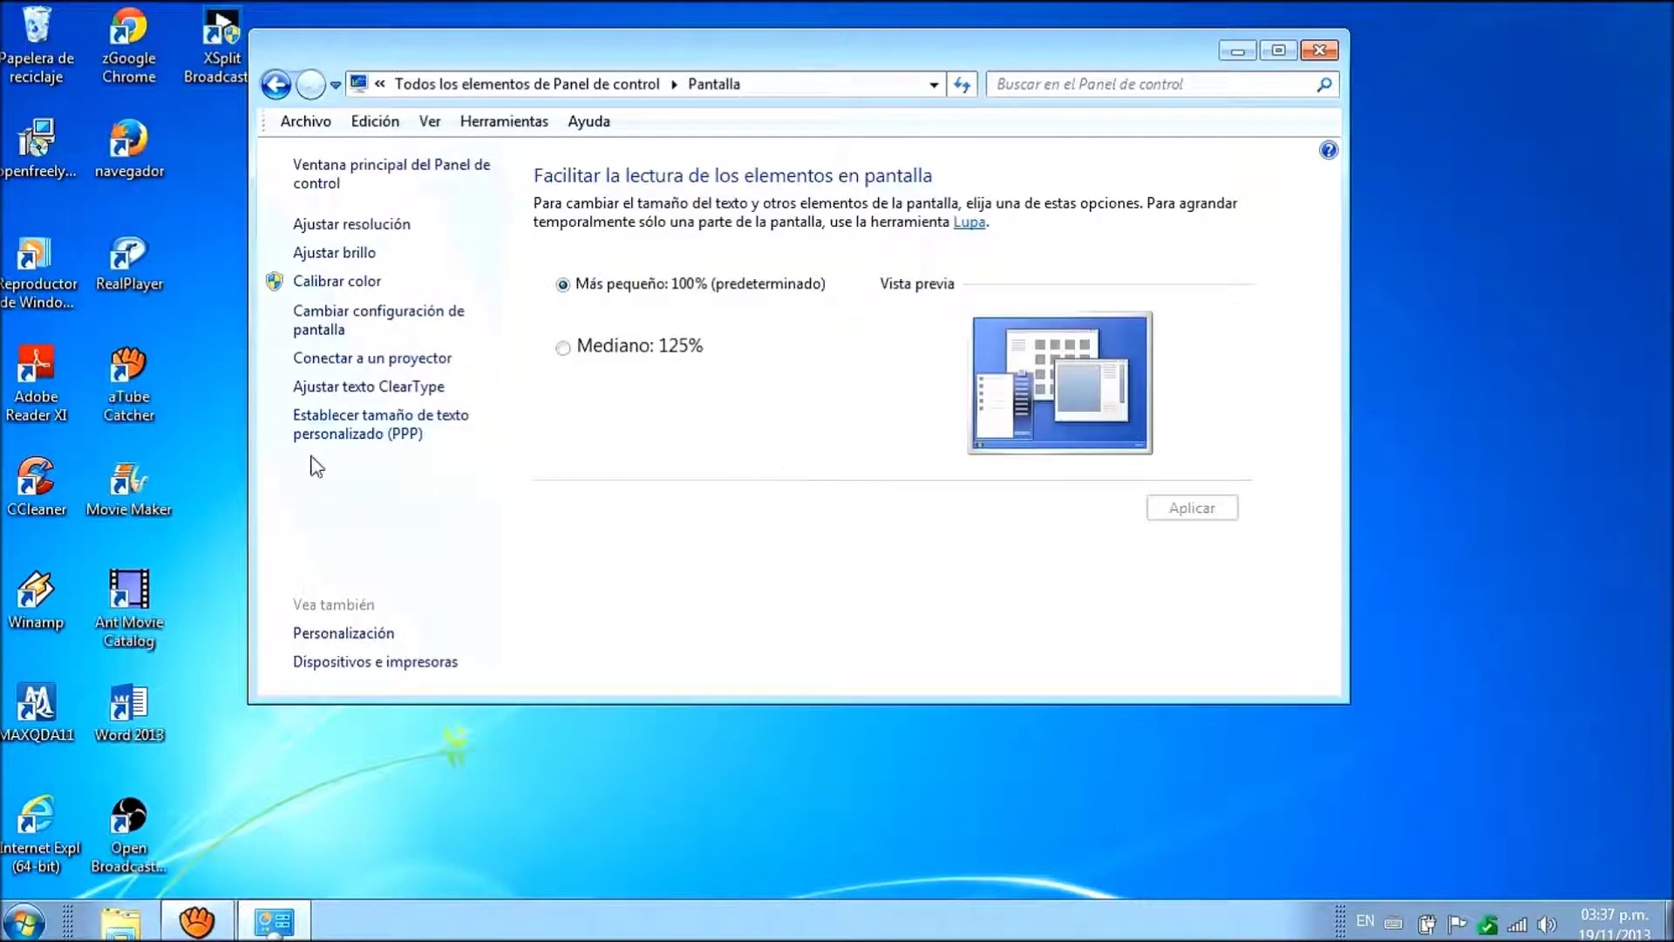
{"action": "left_click", "coordinate": [325, 635]}
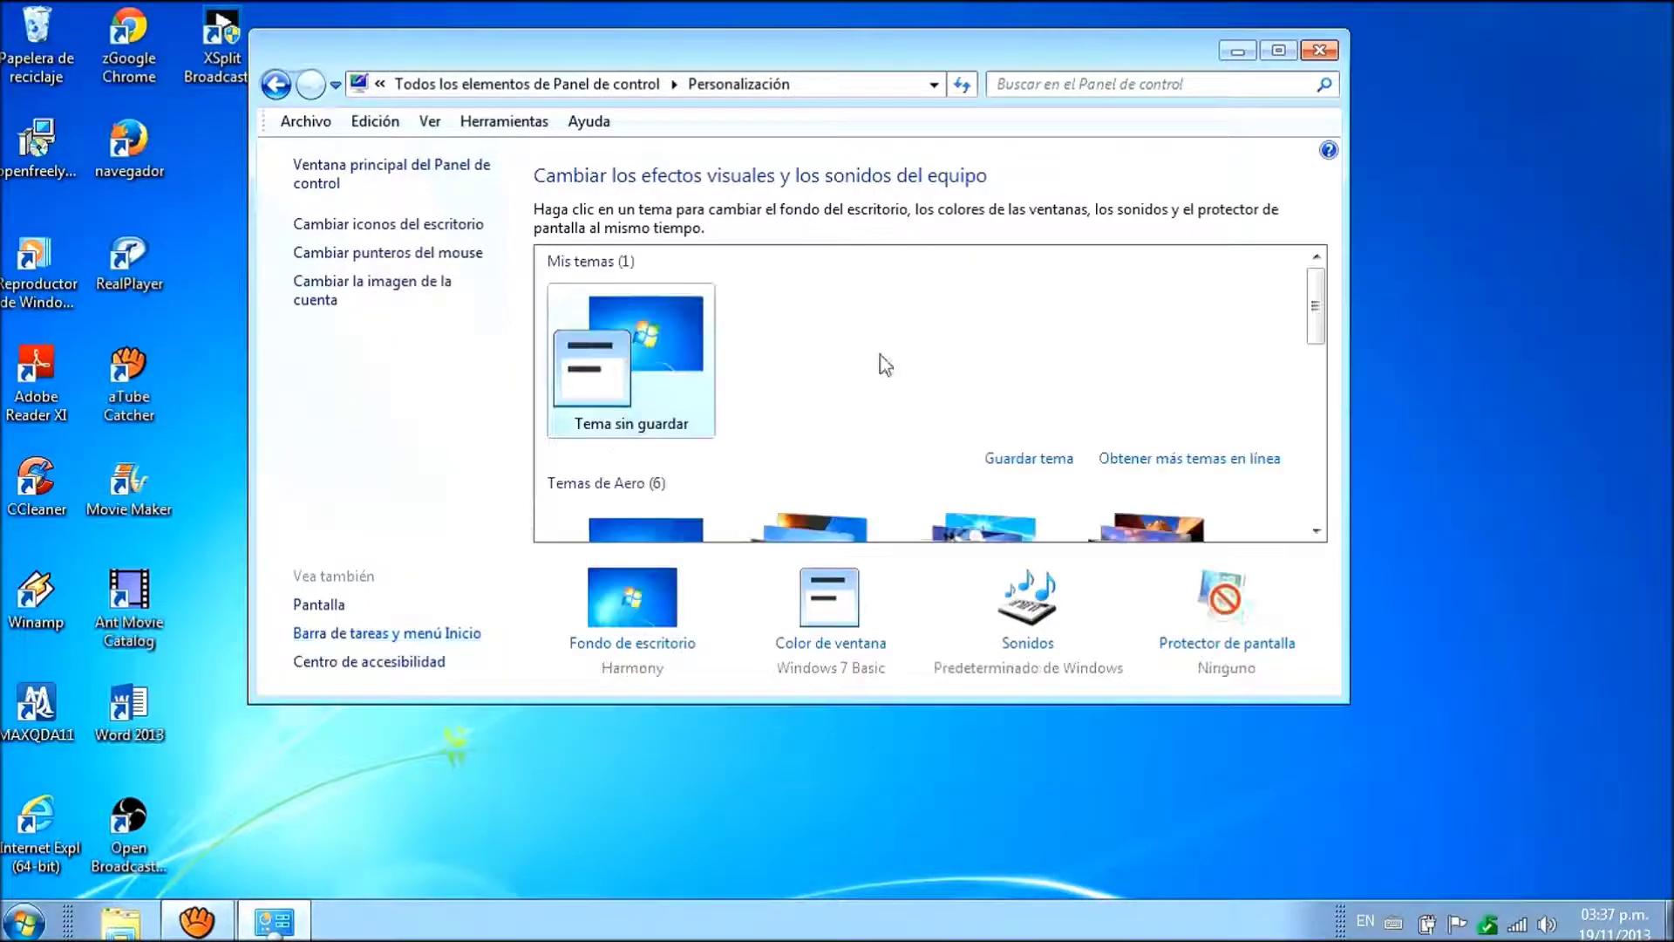
{"action": "left_click_drag", "start_coordinate": [1314, 307], "coordinate": [1323, 363]}
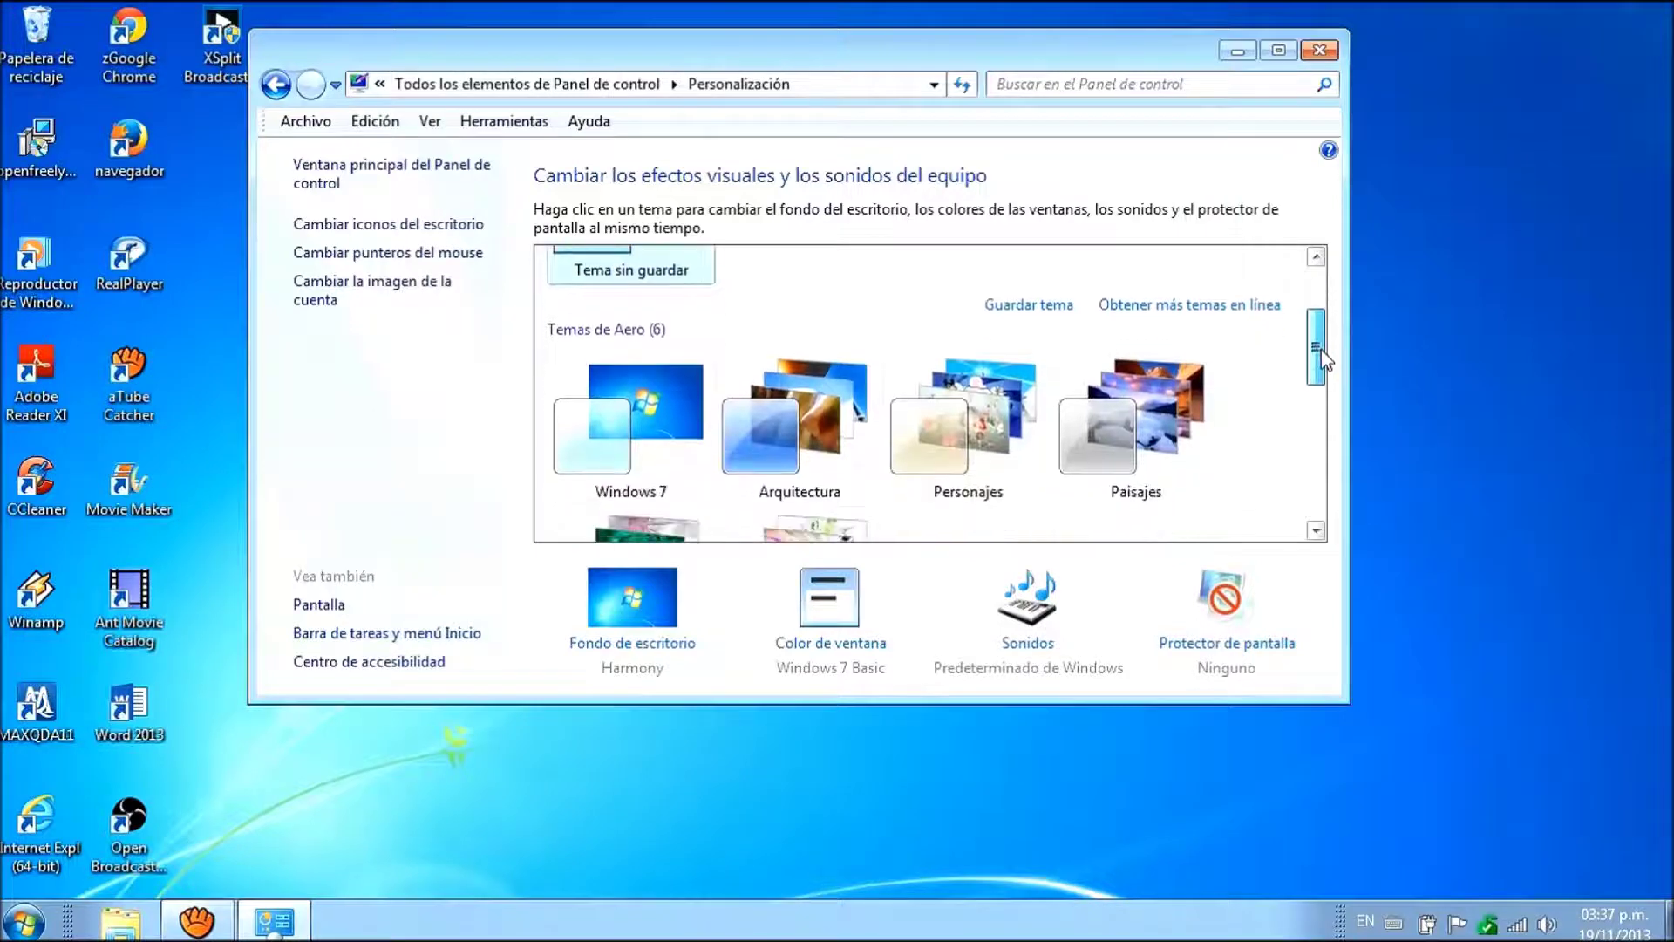
{"action": "left_click", "coordinate": [648, 430]}
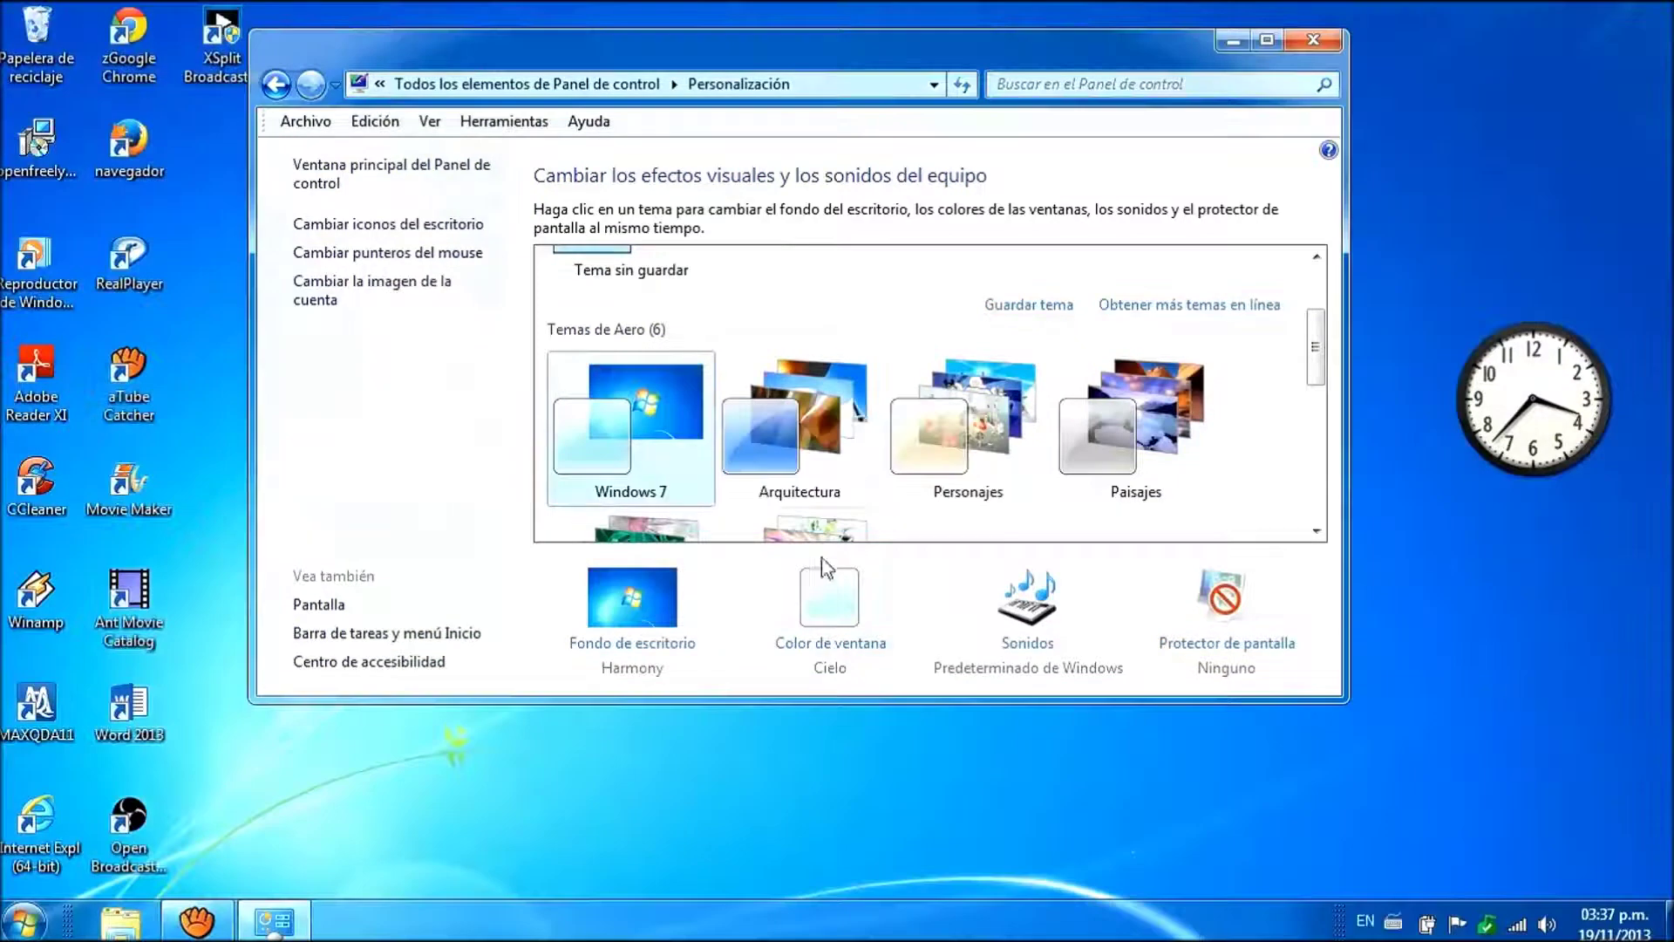
{"action": "left_click", "coordinate": [820, 443]}
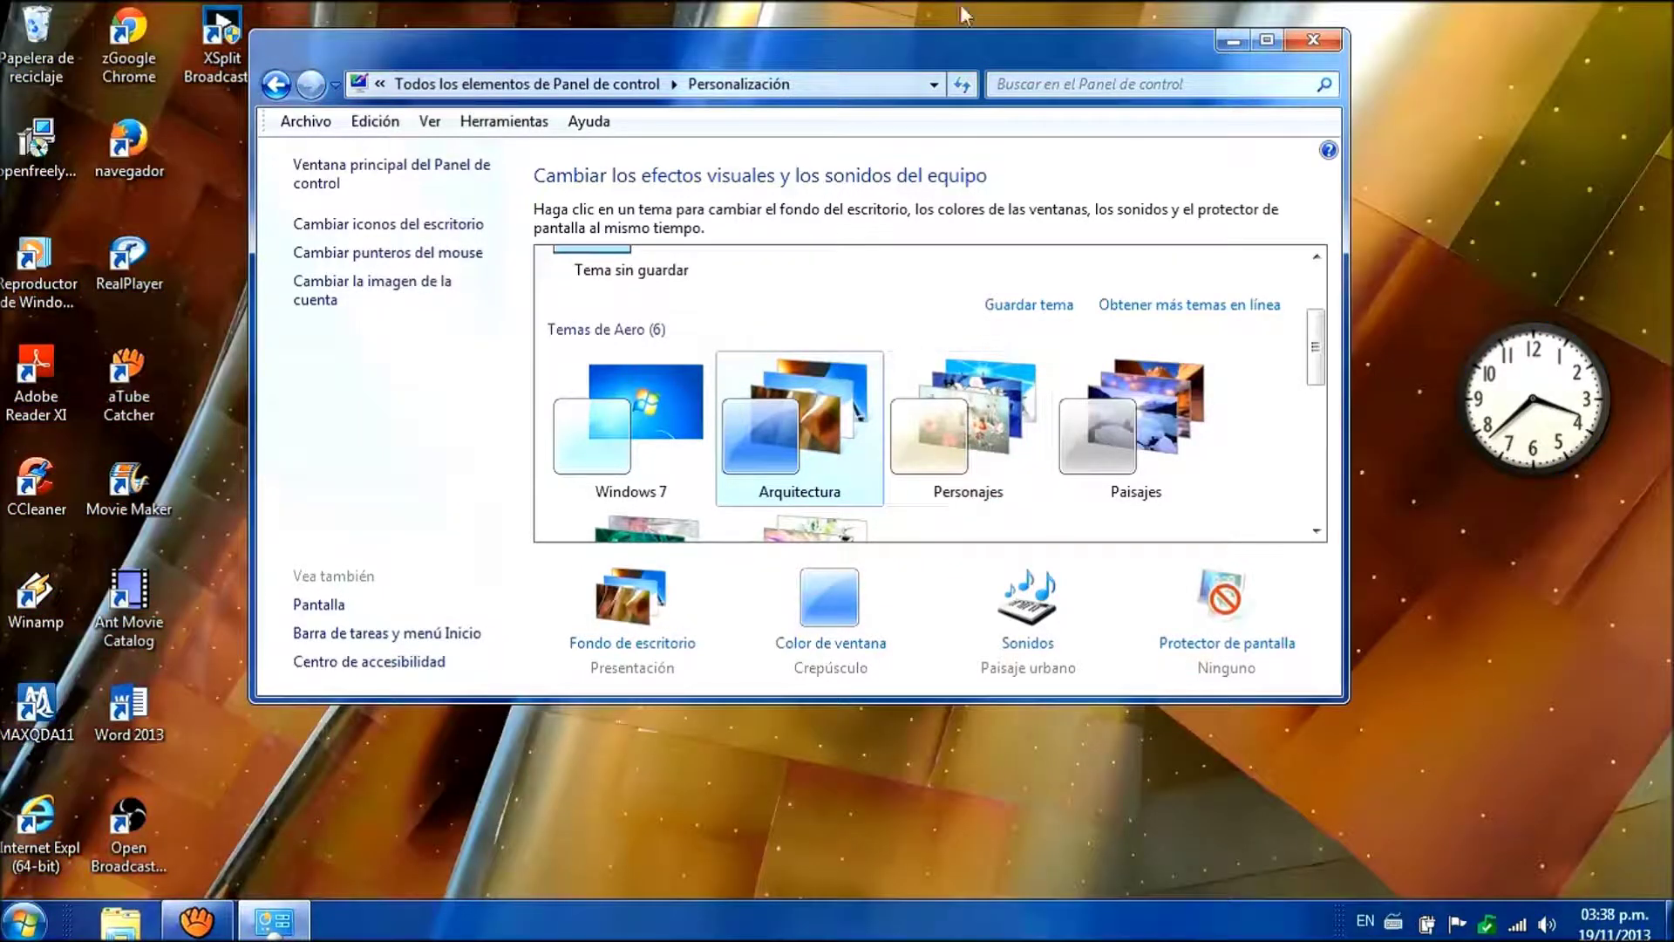
- Snap the Personalization window to half of the screen to uncover the new background, and restore it
{"action": "left_click_drag", "start_coordinate": [794, 44], "coordinate": [1672, 48]}
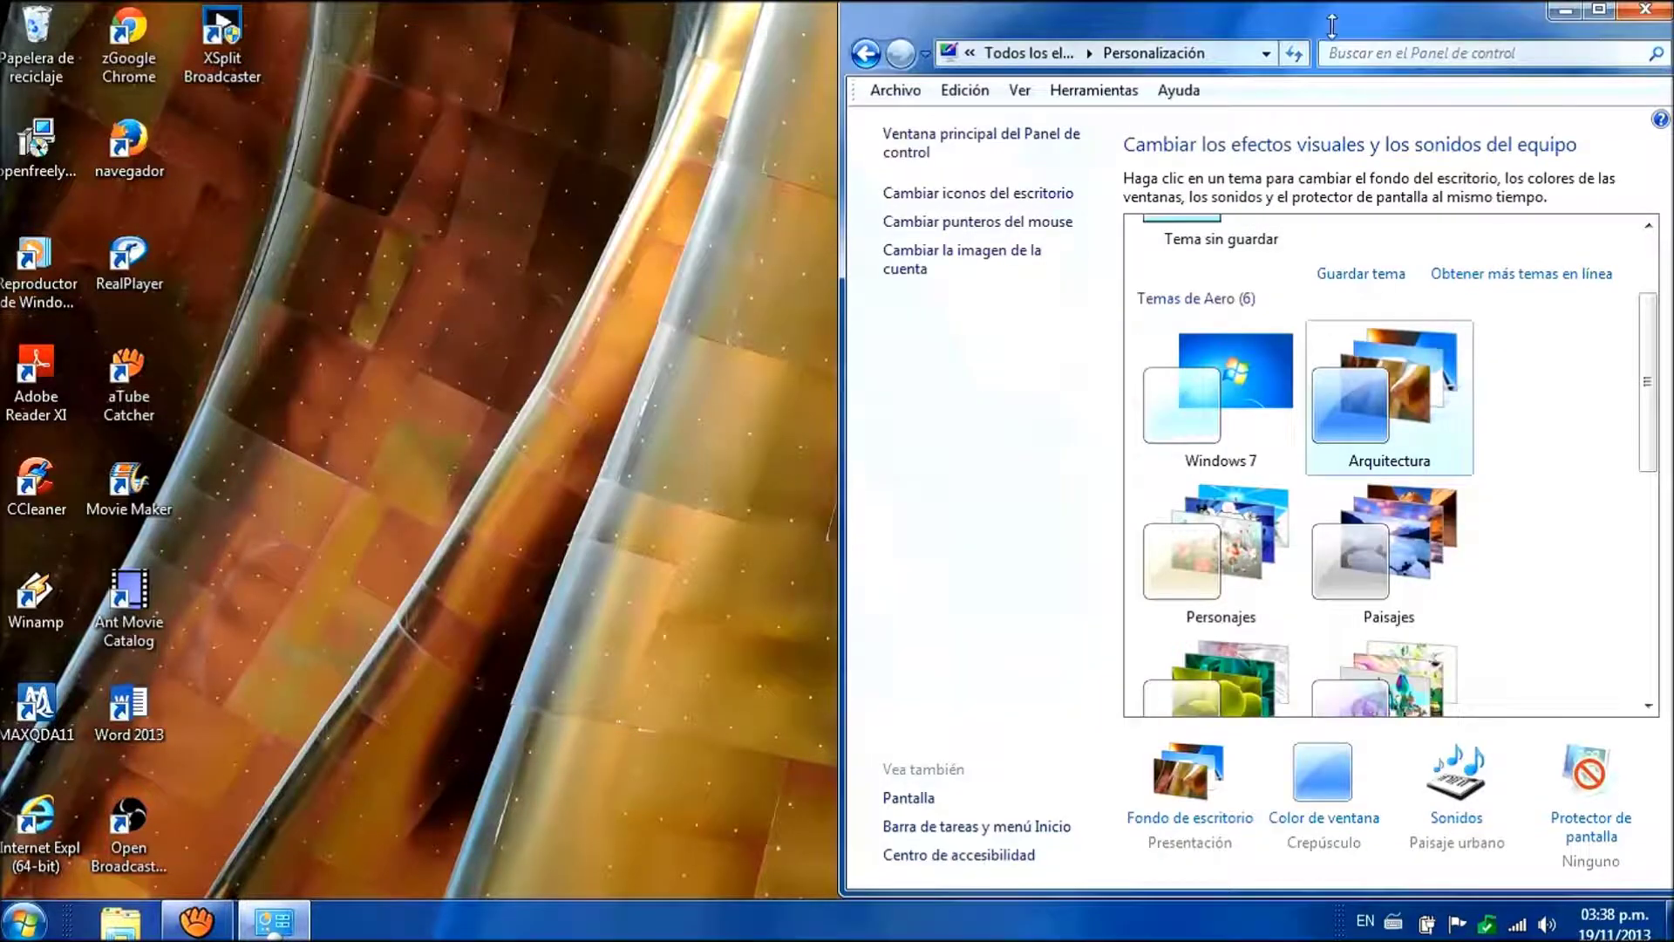
{"action": "key", "text": "super+Down"}
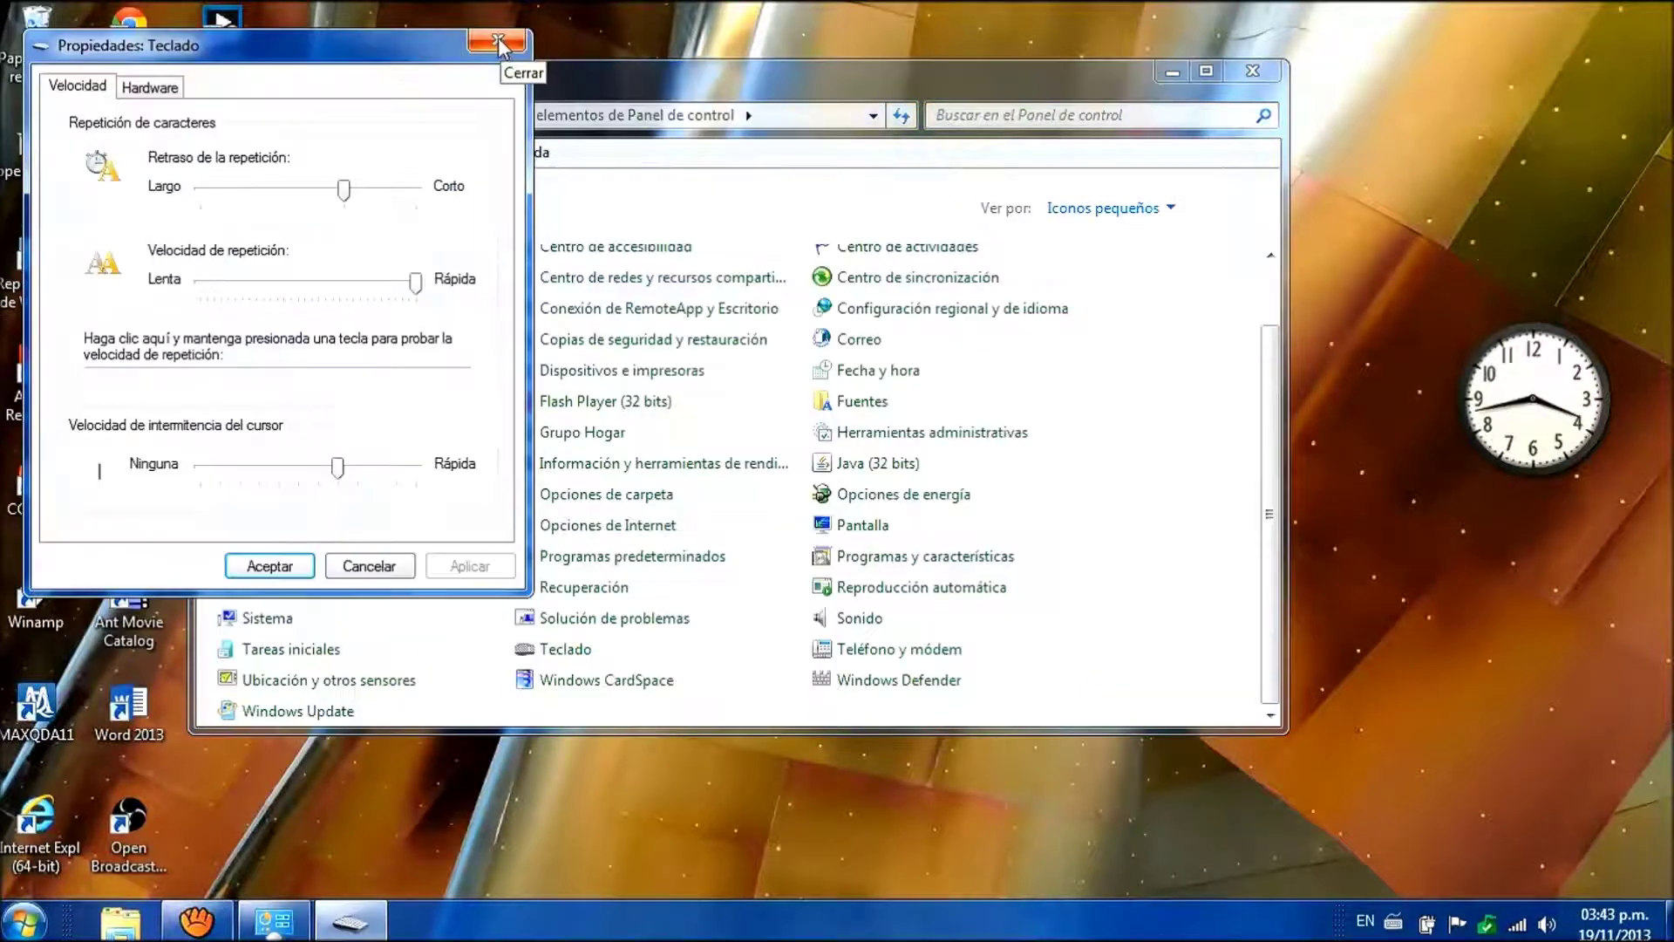
- Close the Keyboard properties dialog and inspect the keyboard layouts and input languages offered by the language bar
{"action": "left_click", "coordinate": [501, 21]}
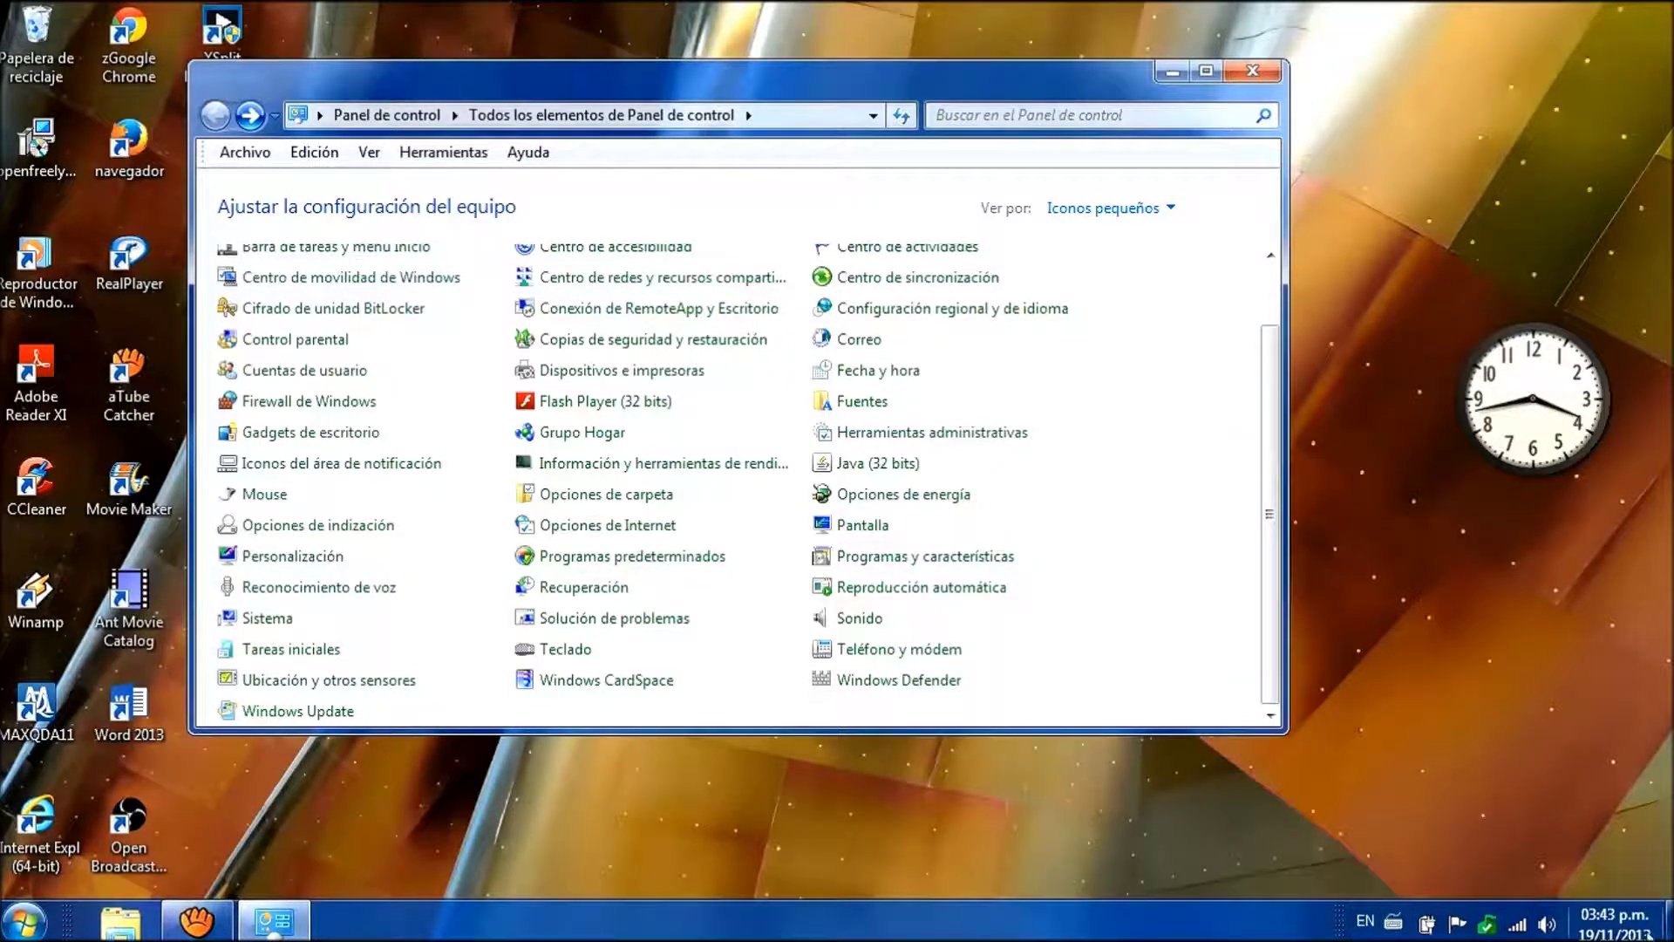
{"action": "left_click", "coordinate": [1392, 931]}
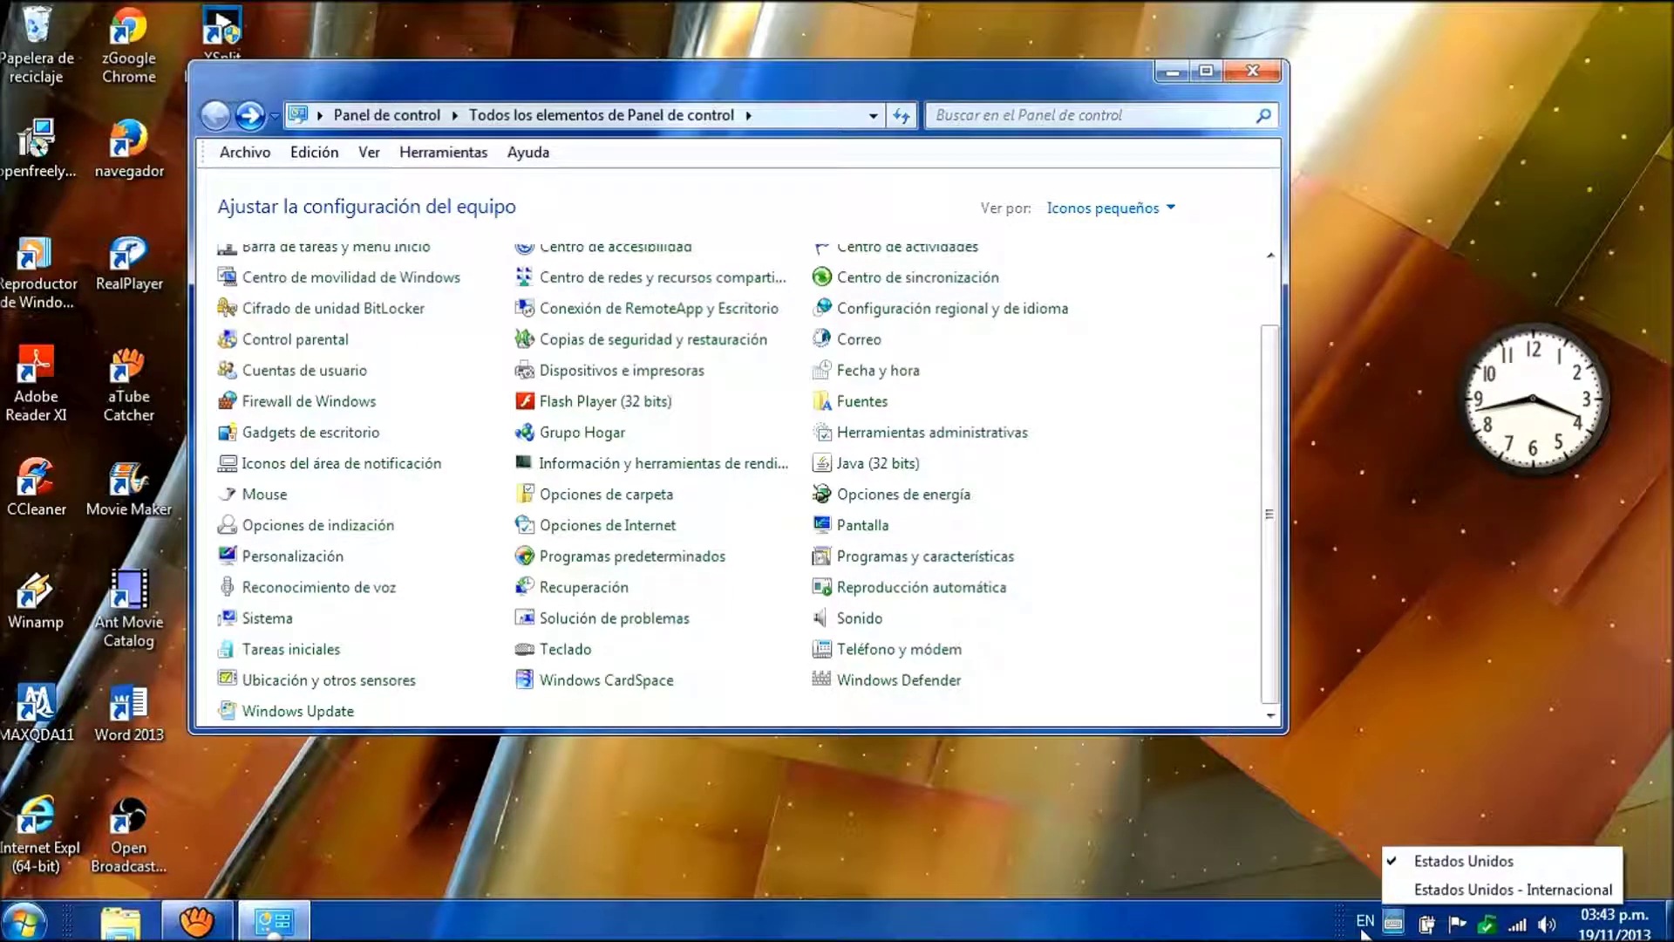
{"action": "left_click", "coordinate": [1363, 923]}
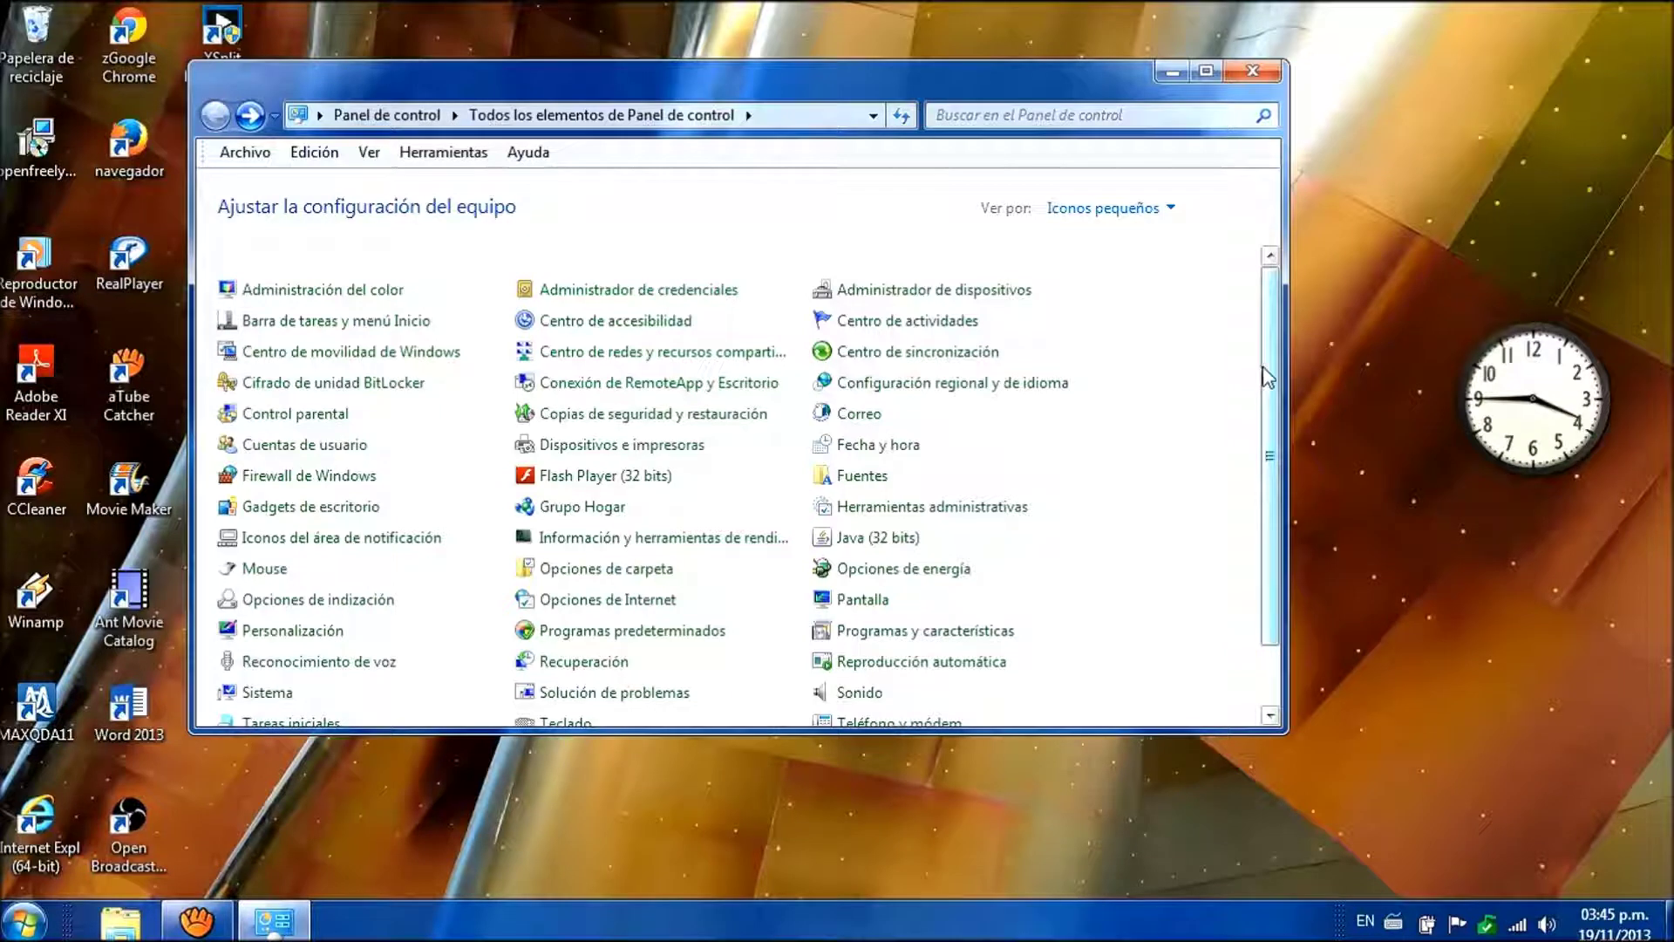
- Open Programs and Features (Programas y características) and uninstall WinRAR 4.20 (64-bit), confirming the removal
{"action": "left_click_drag", "start_coordinate": [1266, 378], "coordinate": [1265, 611]}
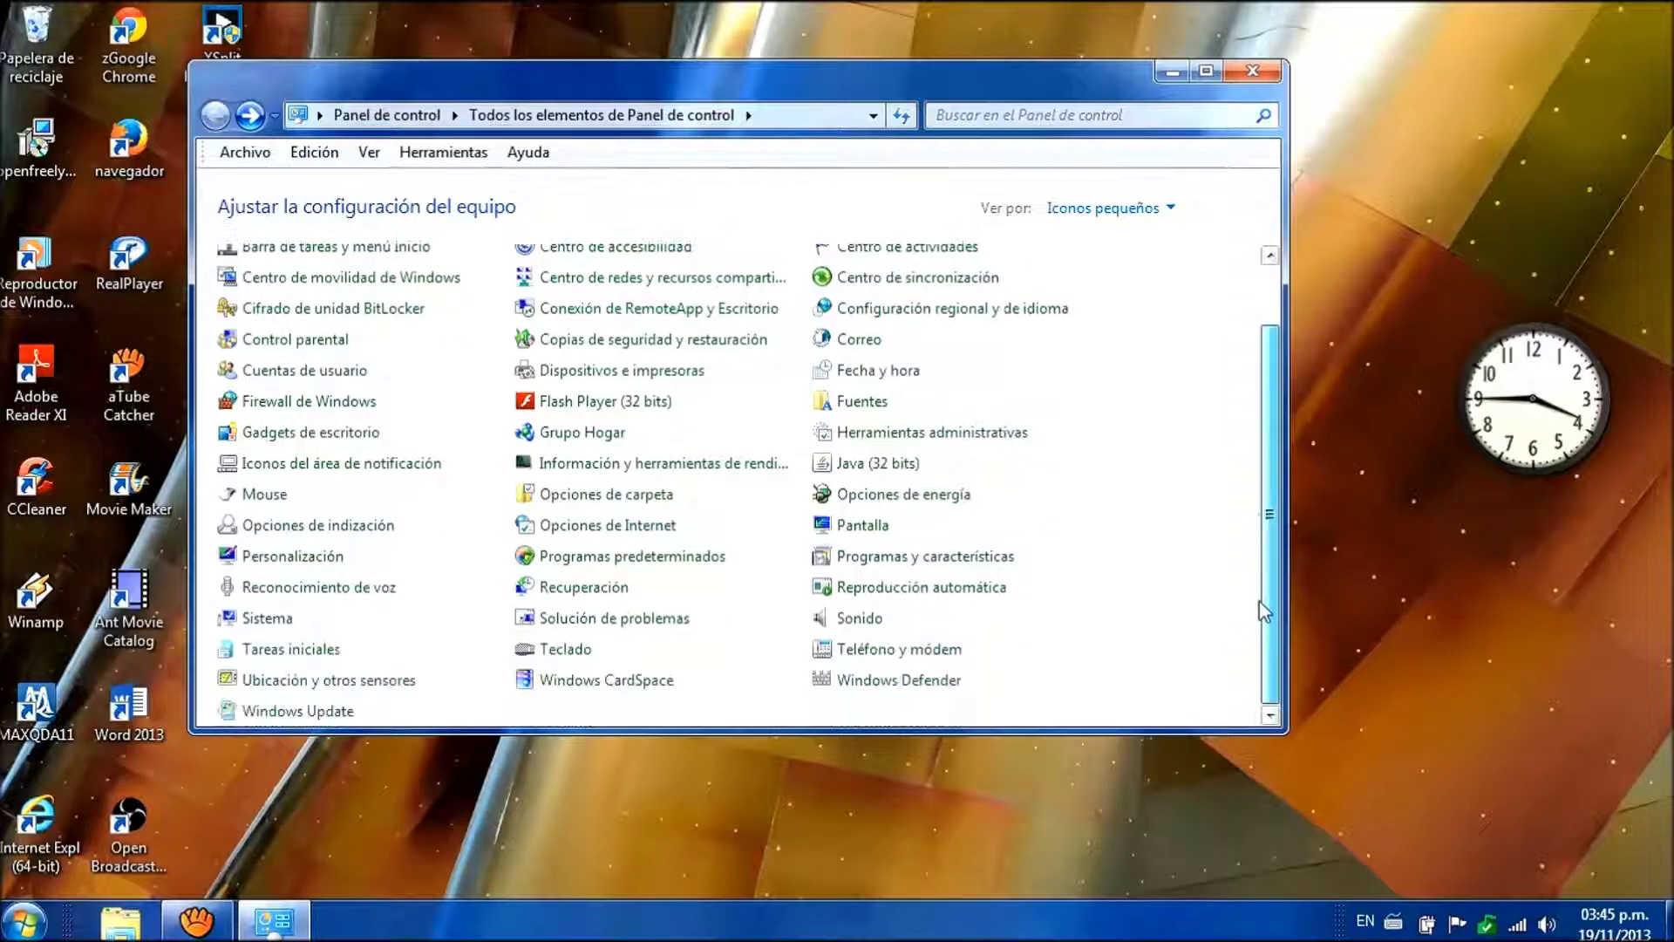
{"action": "left_click", "coordinate": [896, 563]}
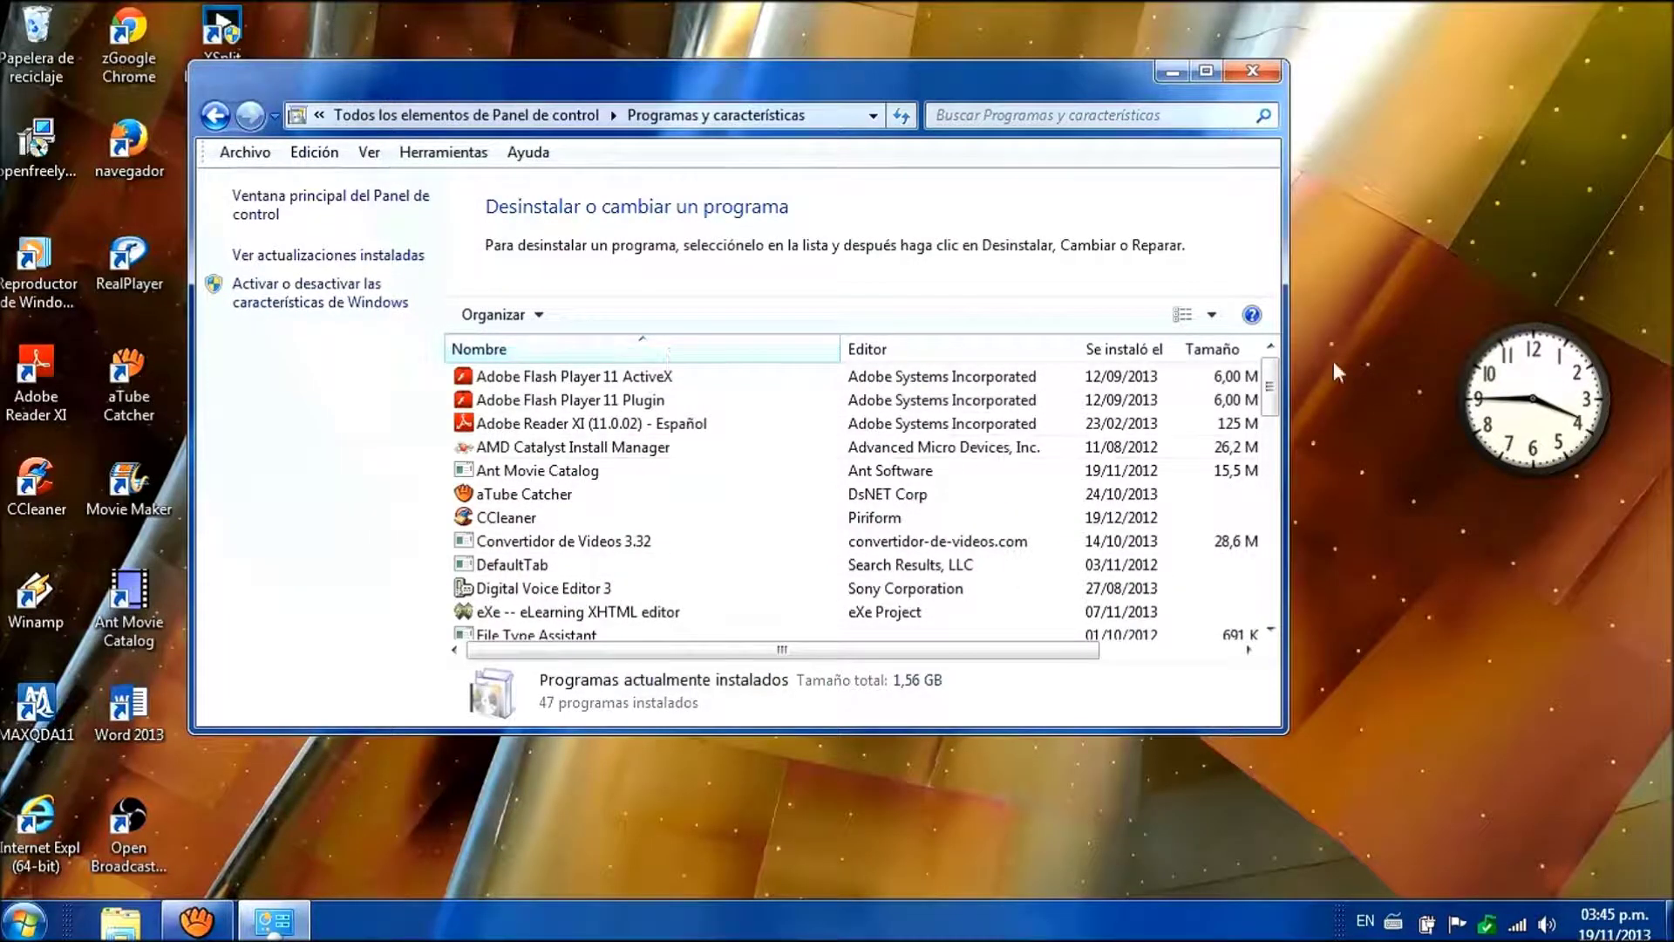
{"action": "left_click_drag", "start_coordinate": [1269, 407], "coordinate": [1271, 608]}
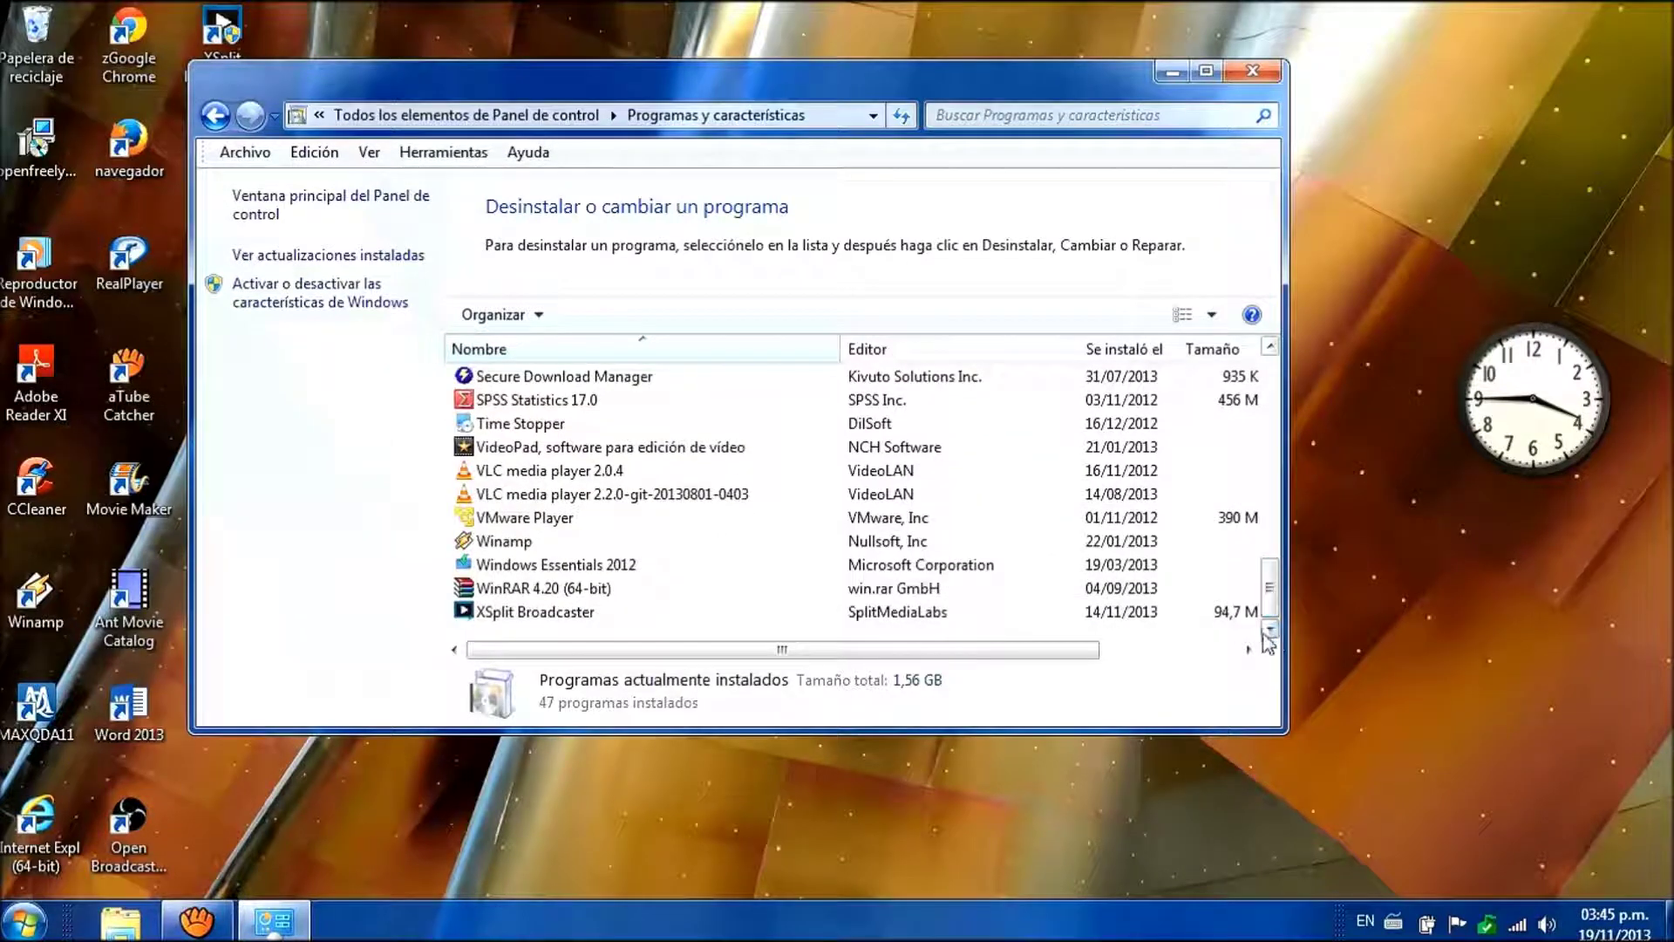
{"action": "left_click", "coordinate": [528, 593]}
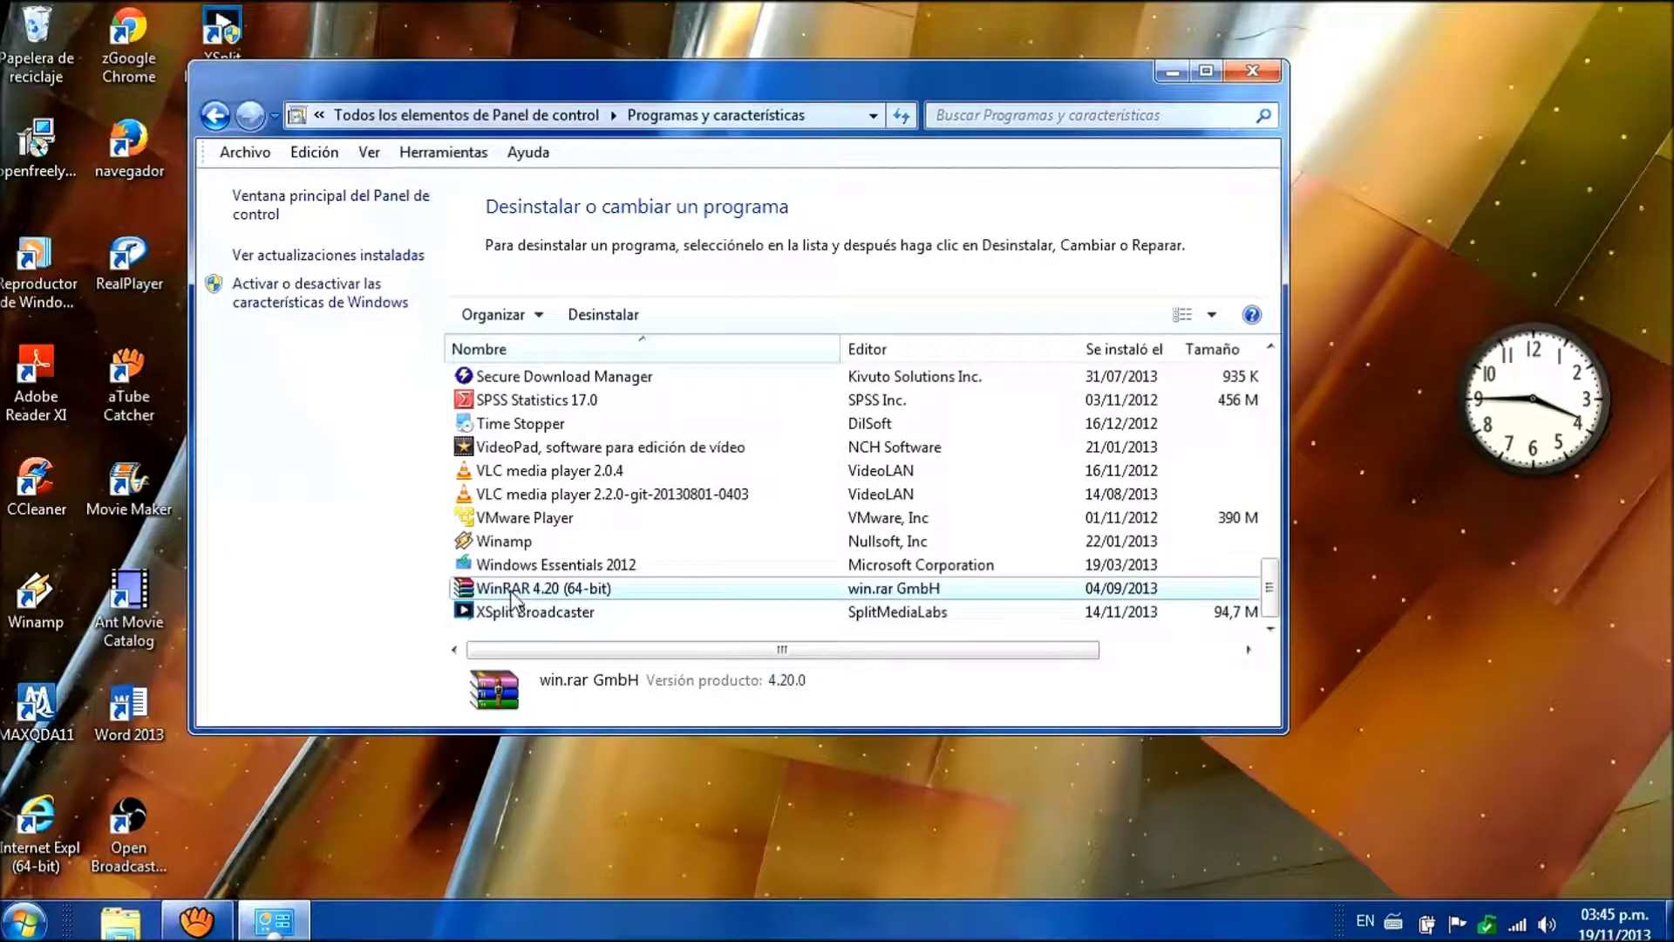
{"action": "left_click", "coordinate": [602, 316]}
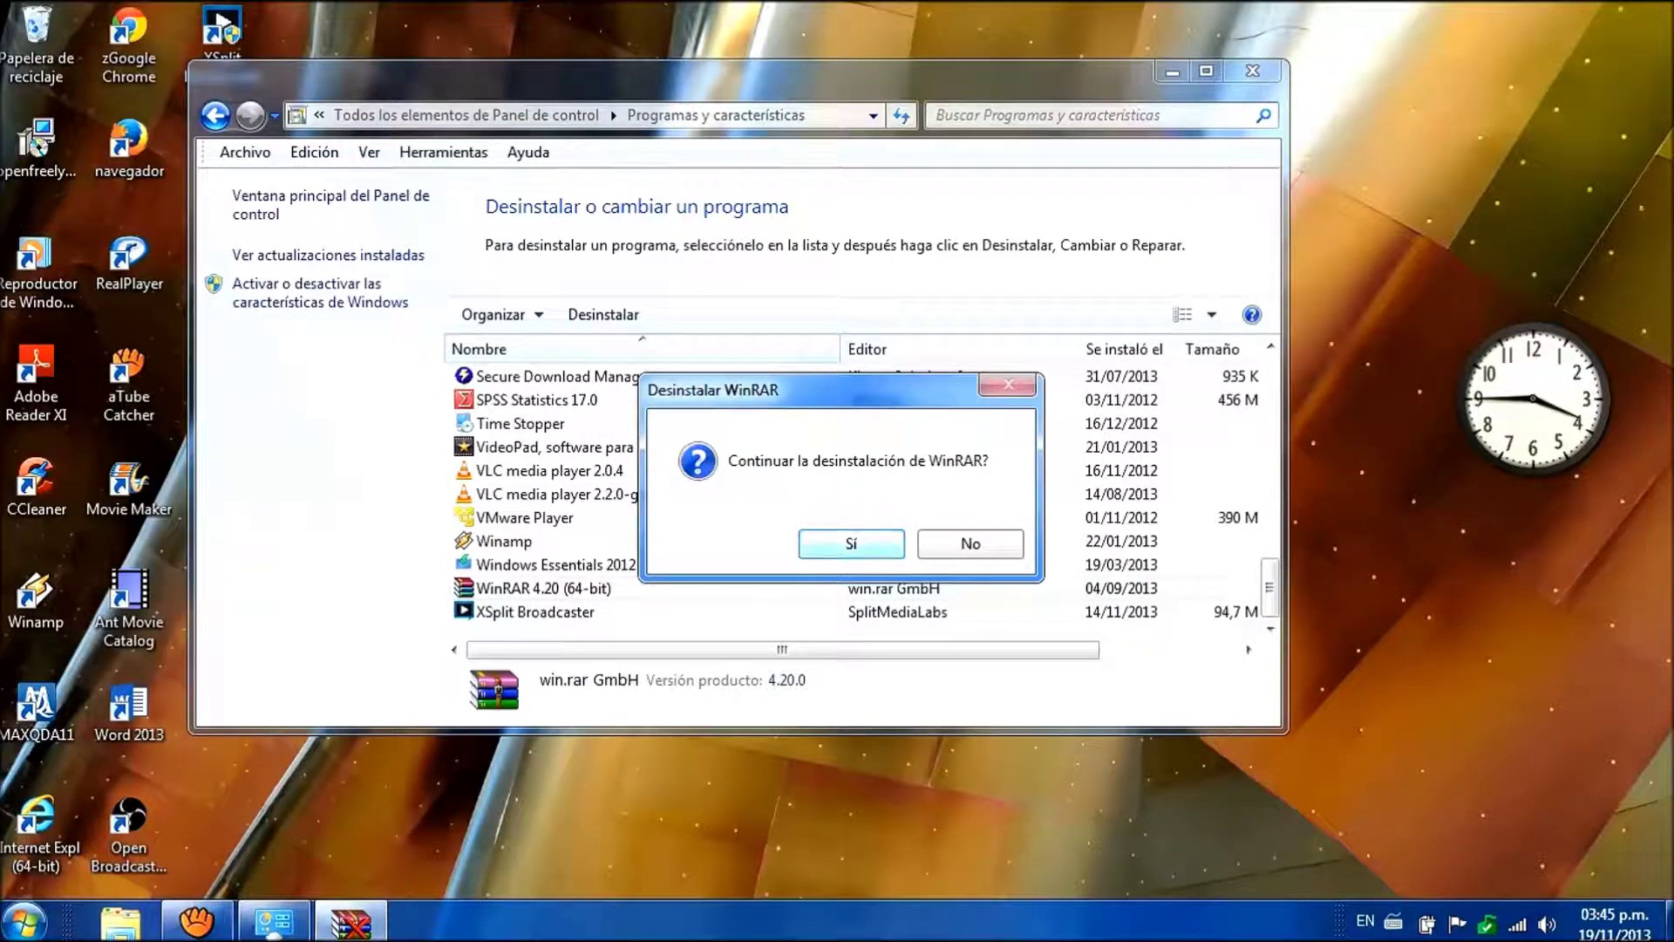
{"action": "left_click", "coordinate": [833, 547]}
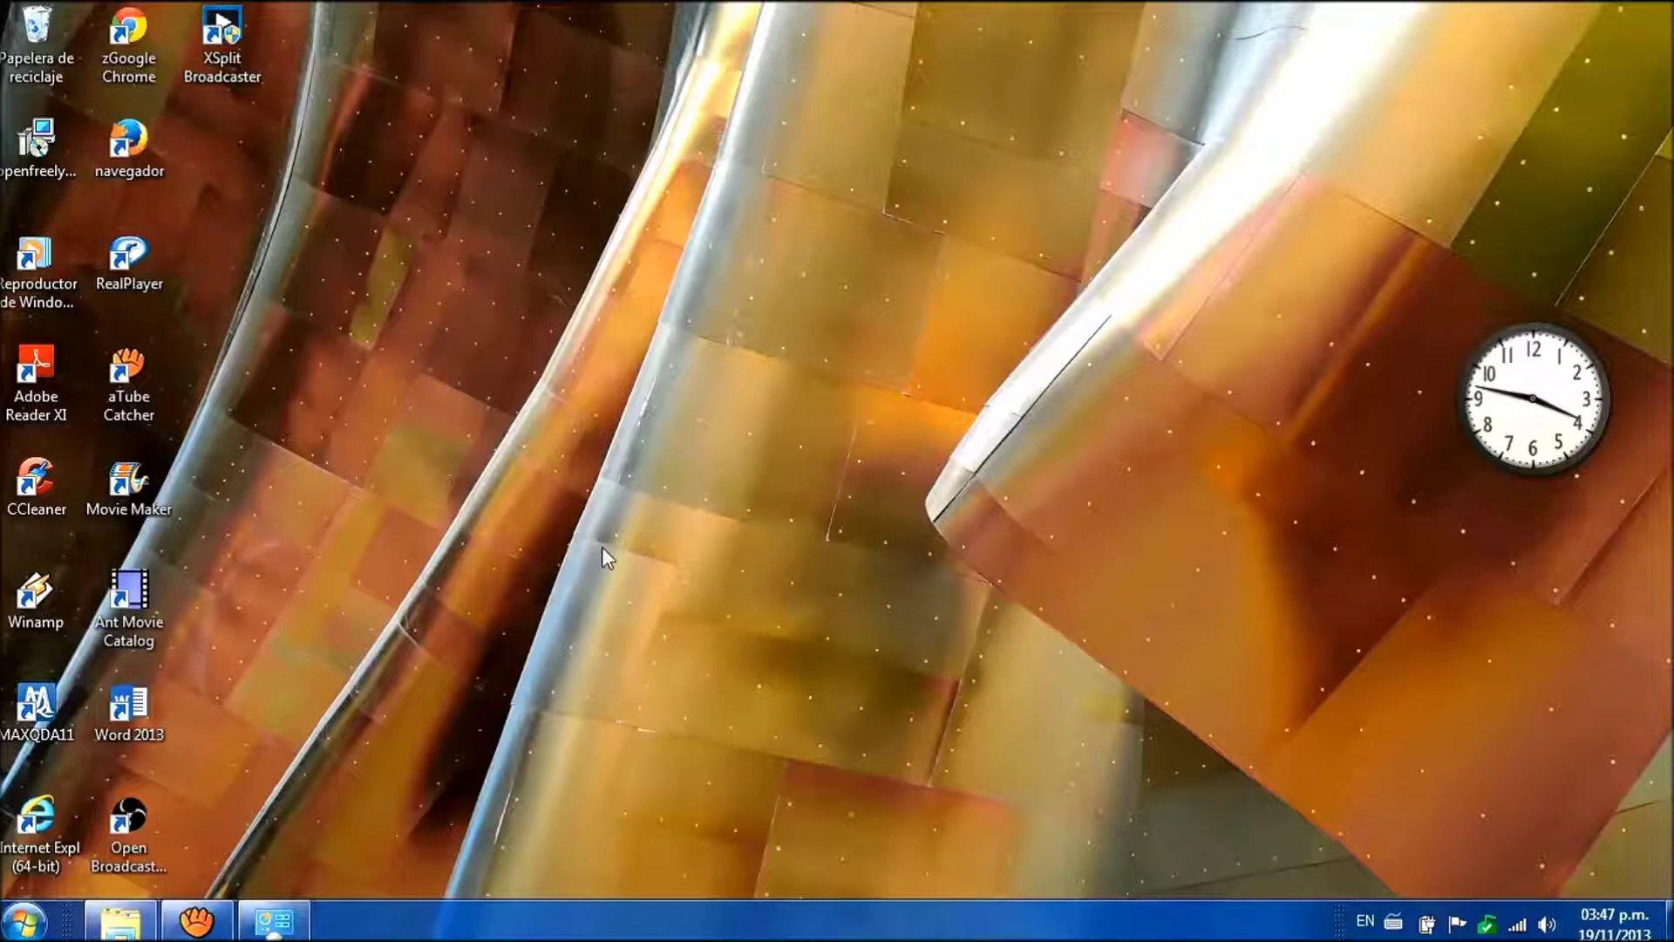
- Bring up the 3UTILIDADES folder window and run the Winrar installer from it, allowing it to make changes to the computer
{"action": "mouse_move", "coordinate": [99, 926]}
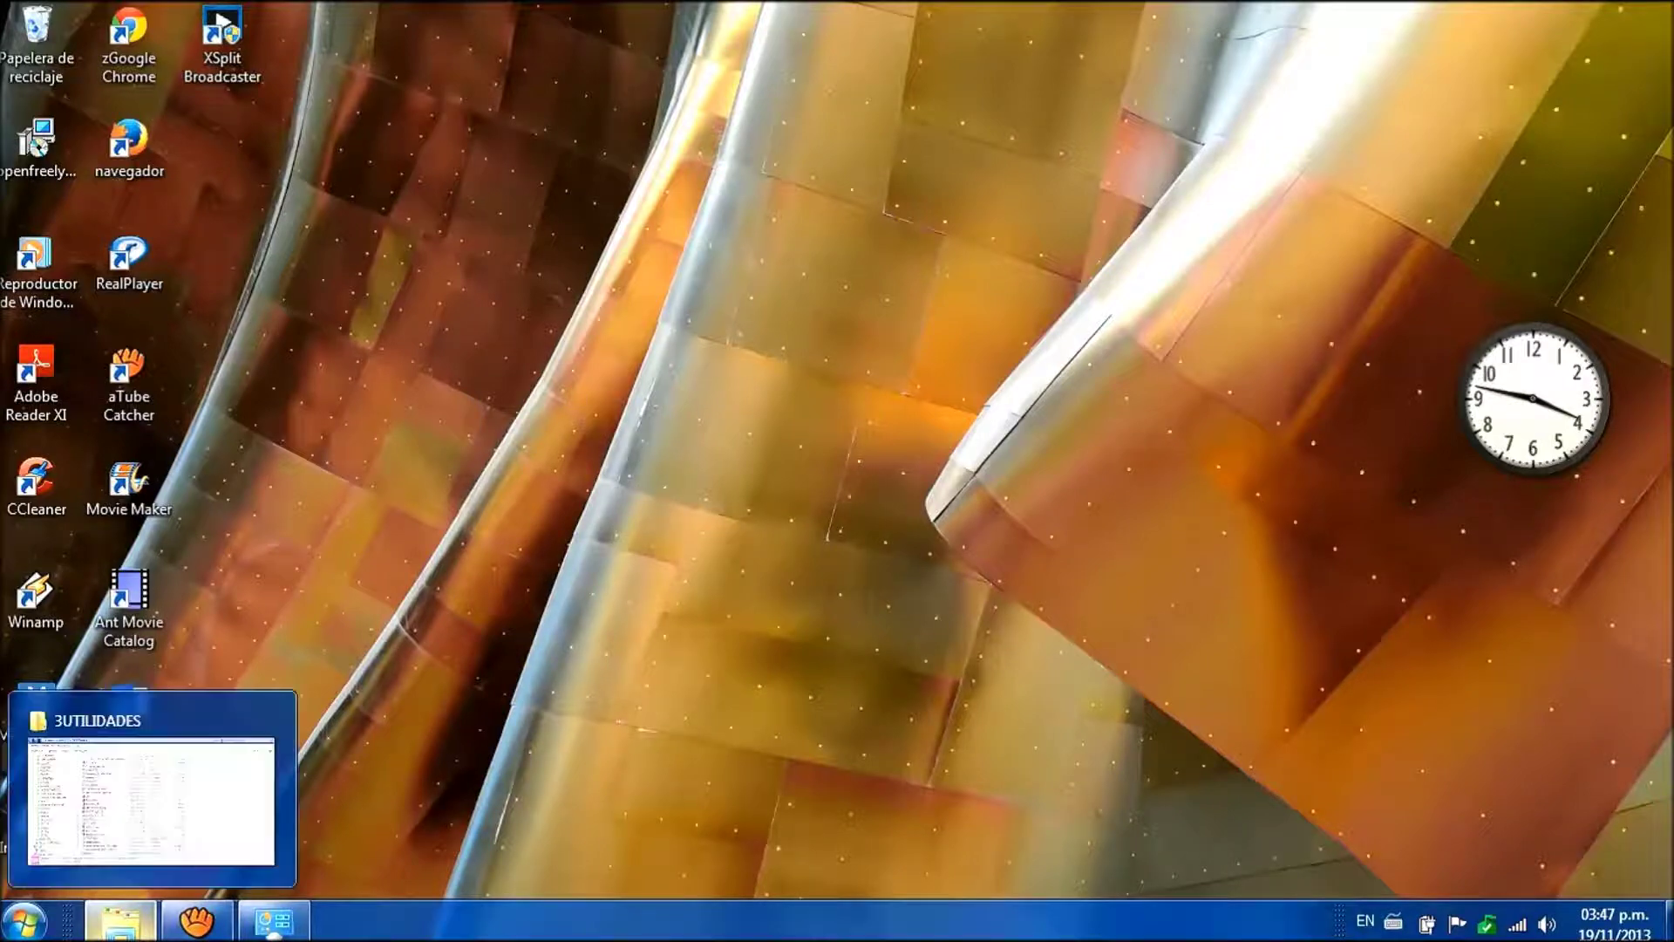
{"action": "left_click", "coordinate": [98, 926]}
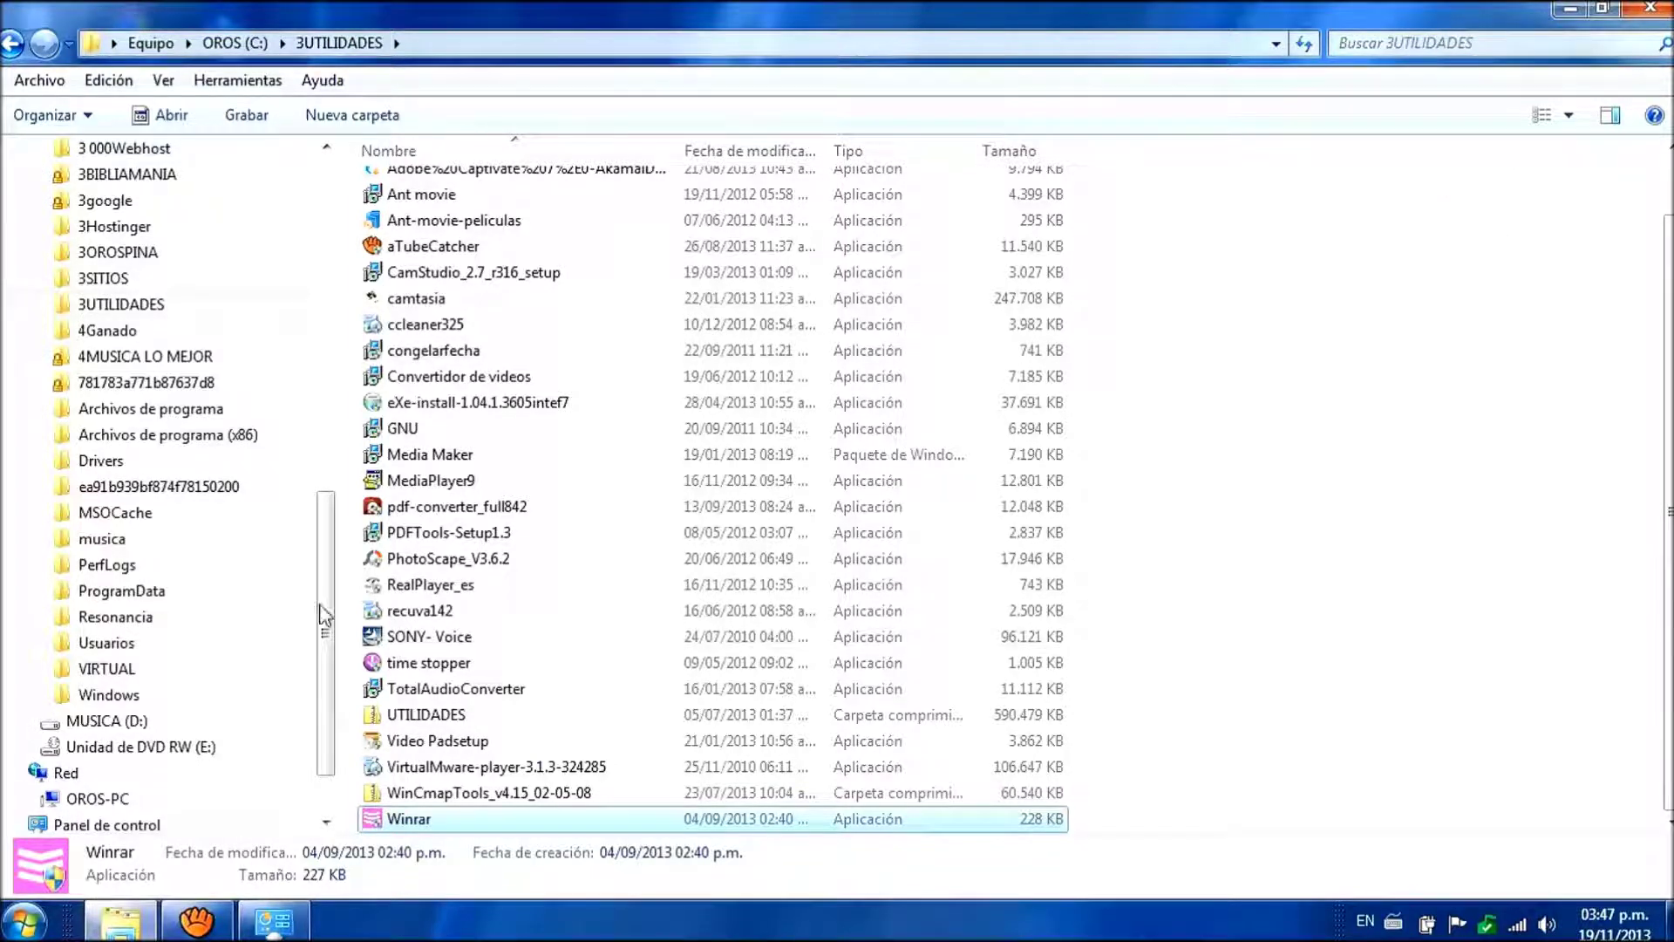
{"action": "double_click", "coordinate": [399, 820]}
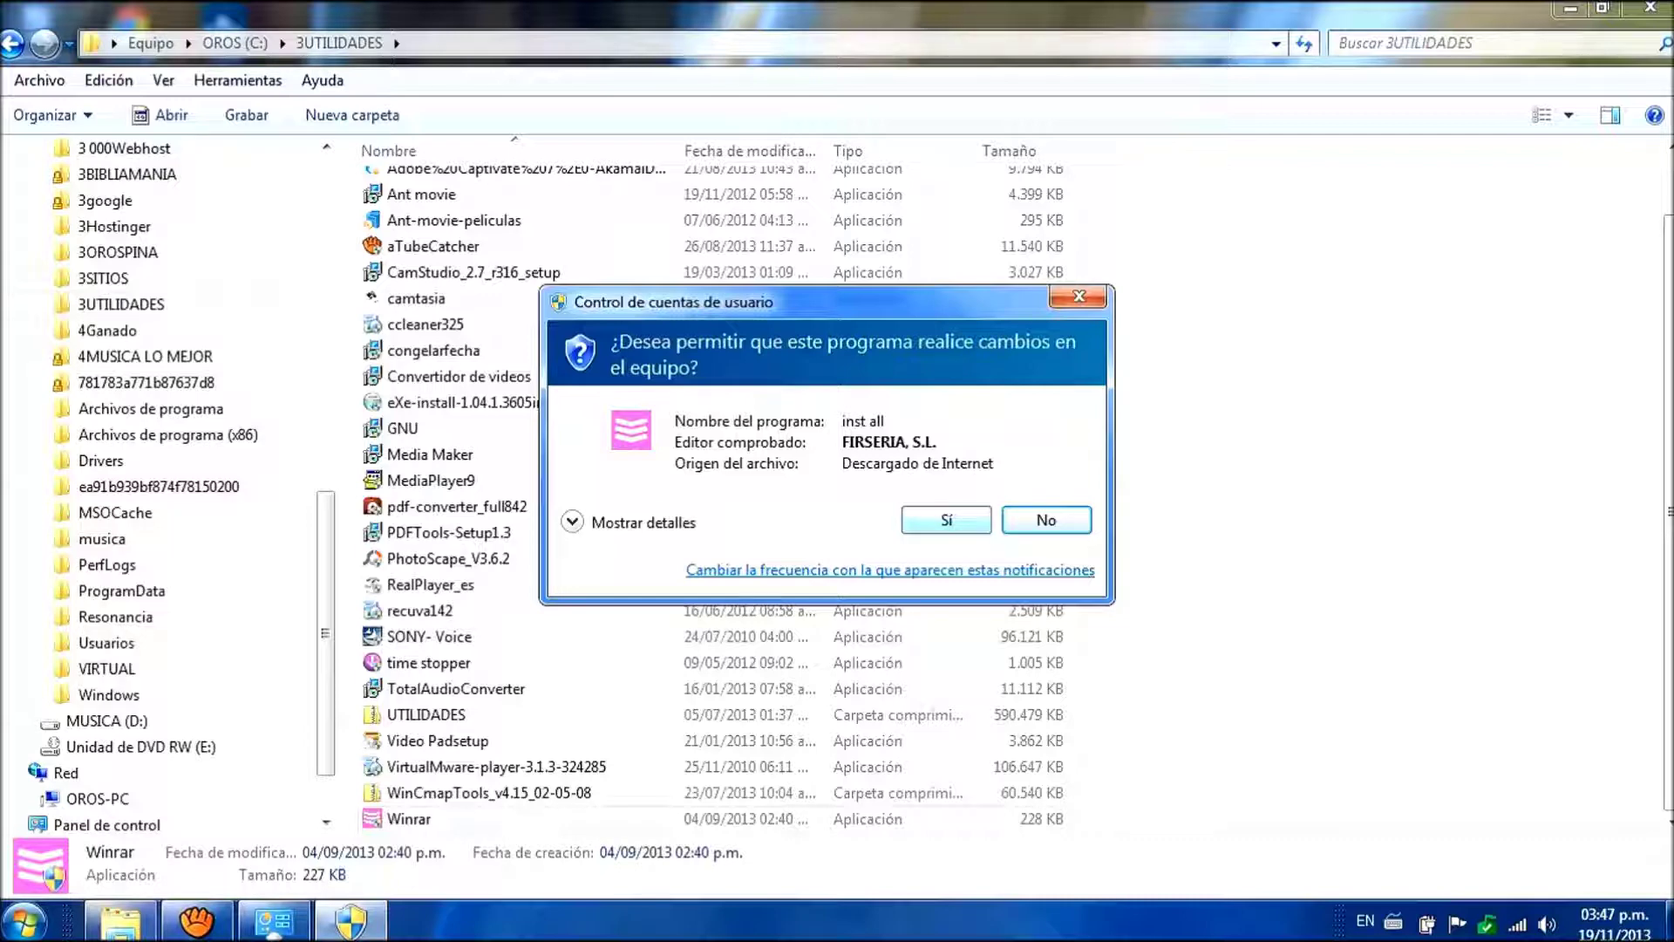
{"action": "left_click", "coordinate": [946, 521]}
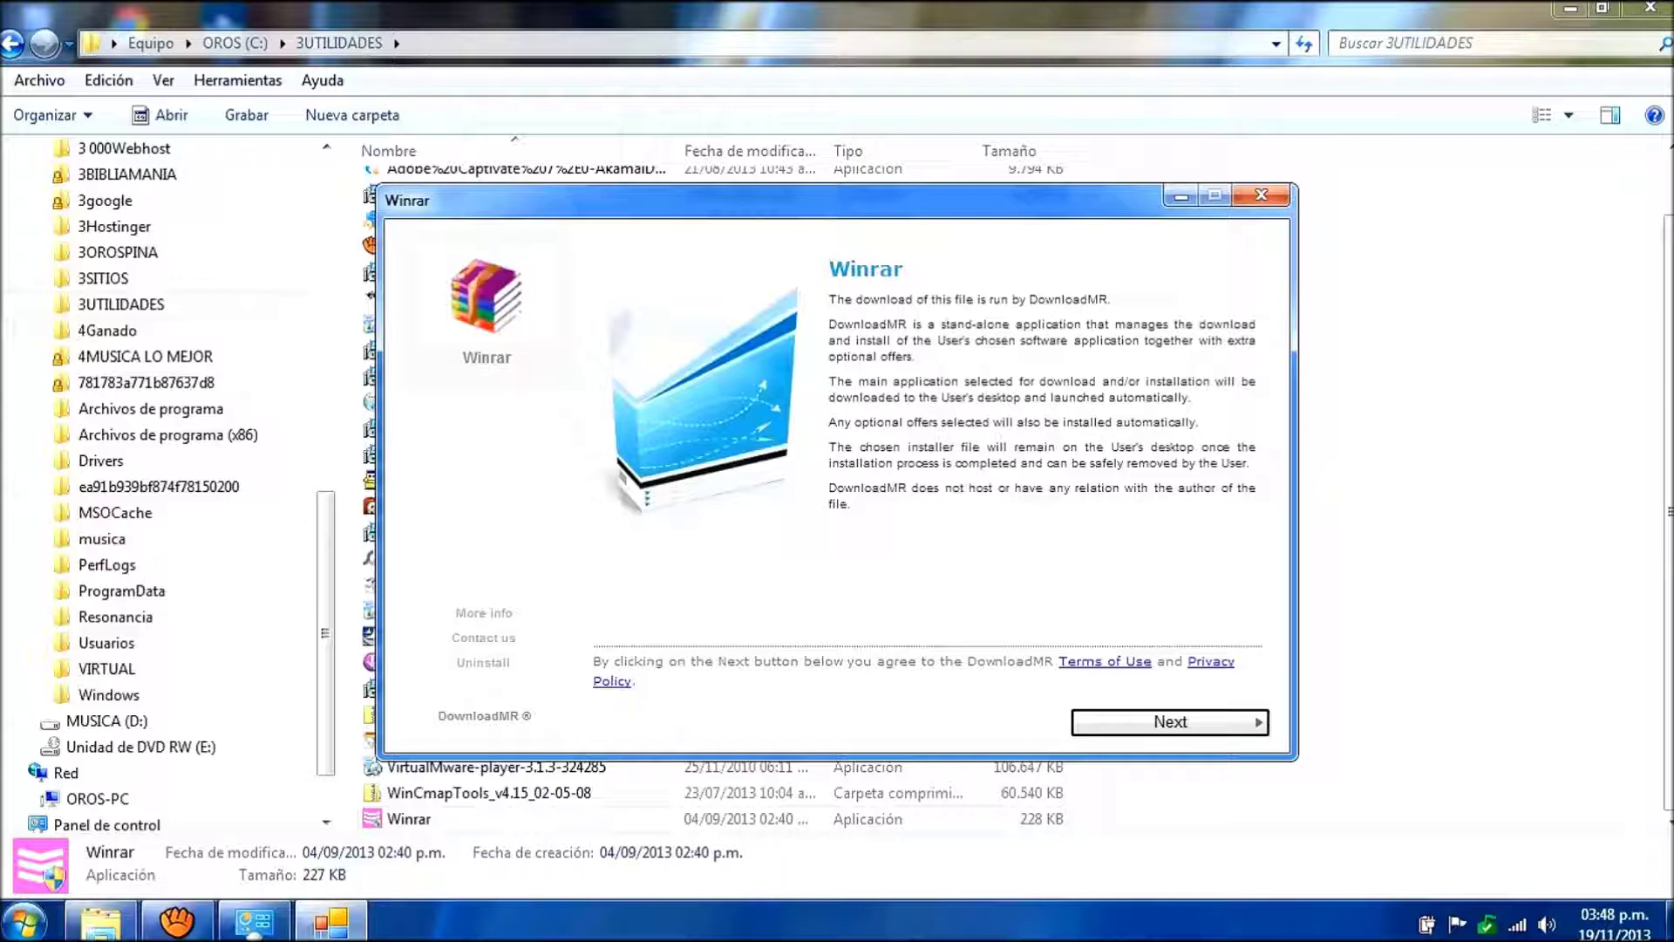
- Go through the Winrar download and install WinRAR with the default file associations and integration options, closing the installation's final dialog
{"action": "key", "text": "Return"}
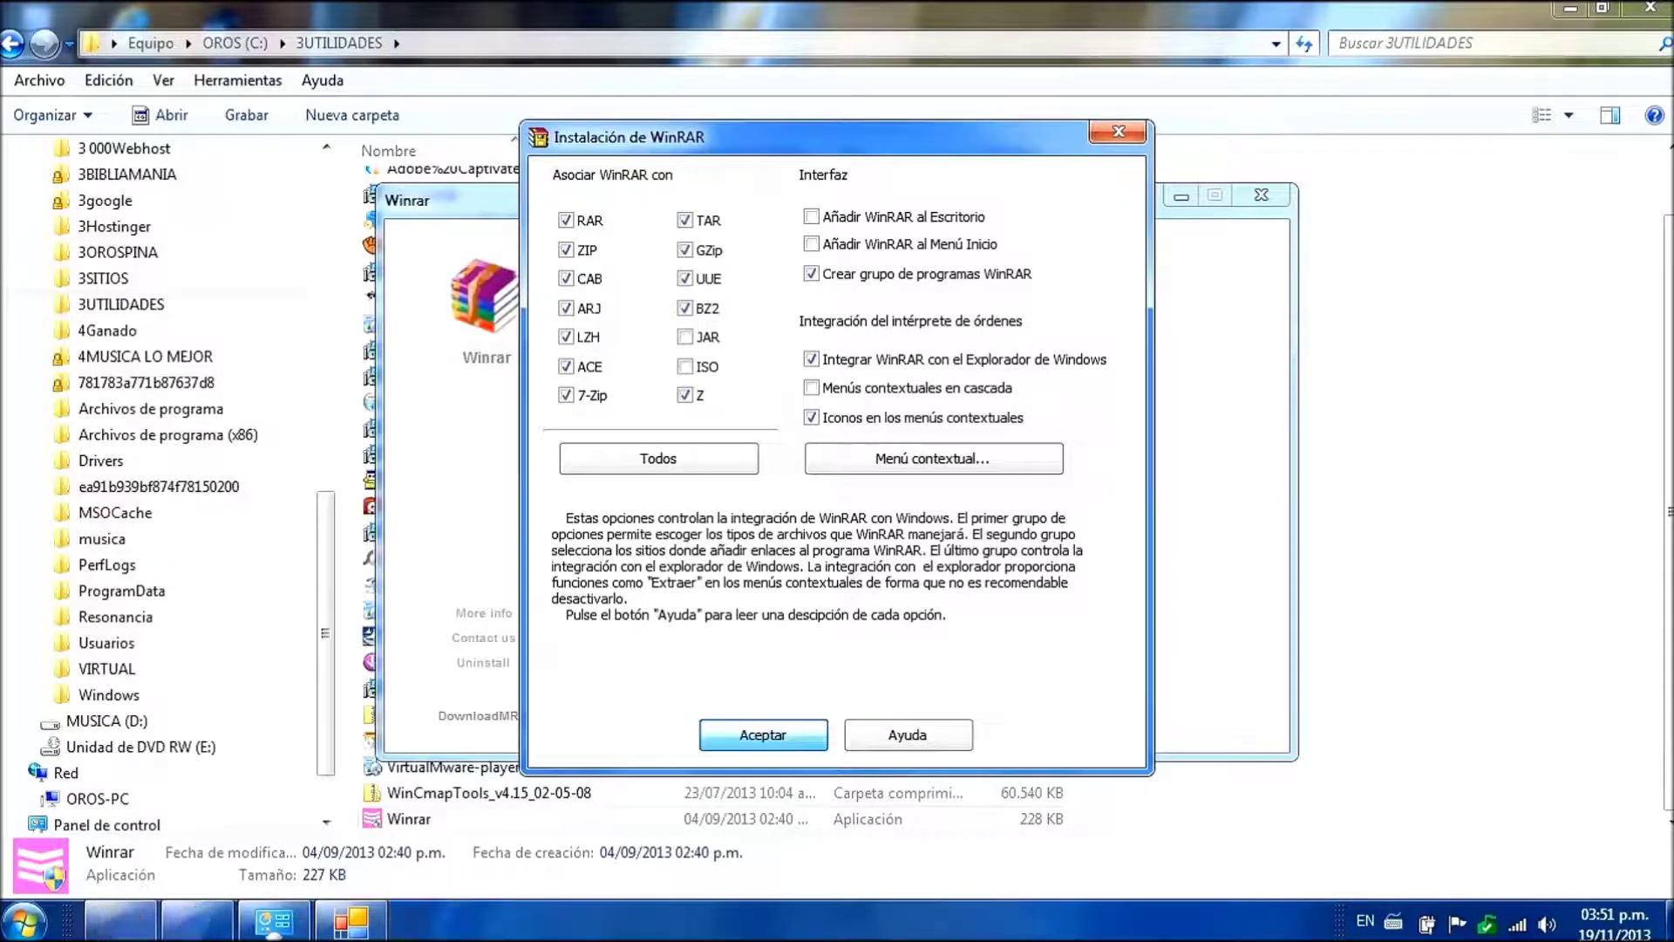
{"action": "key", "text": "Return"}
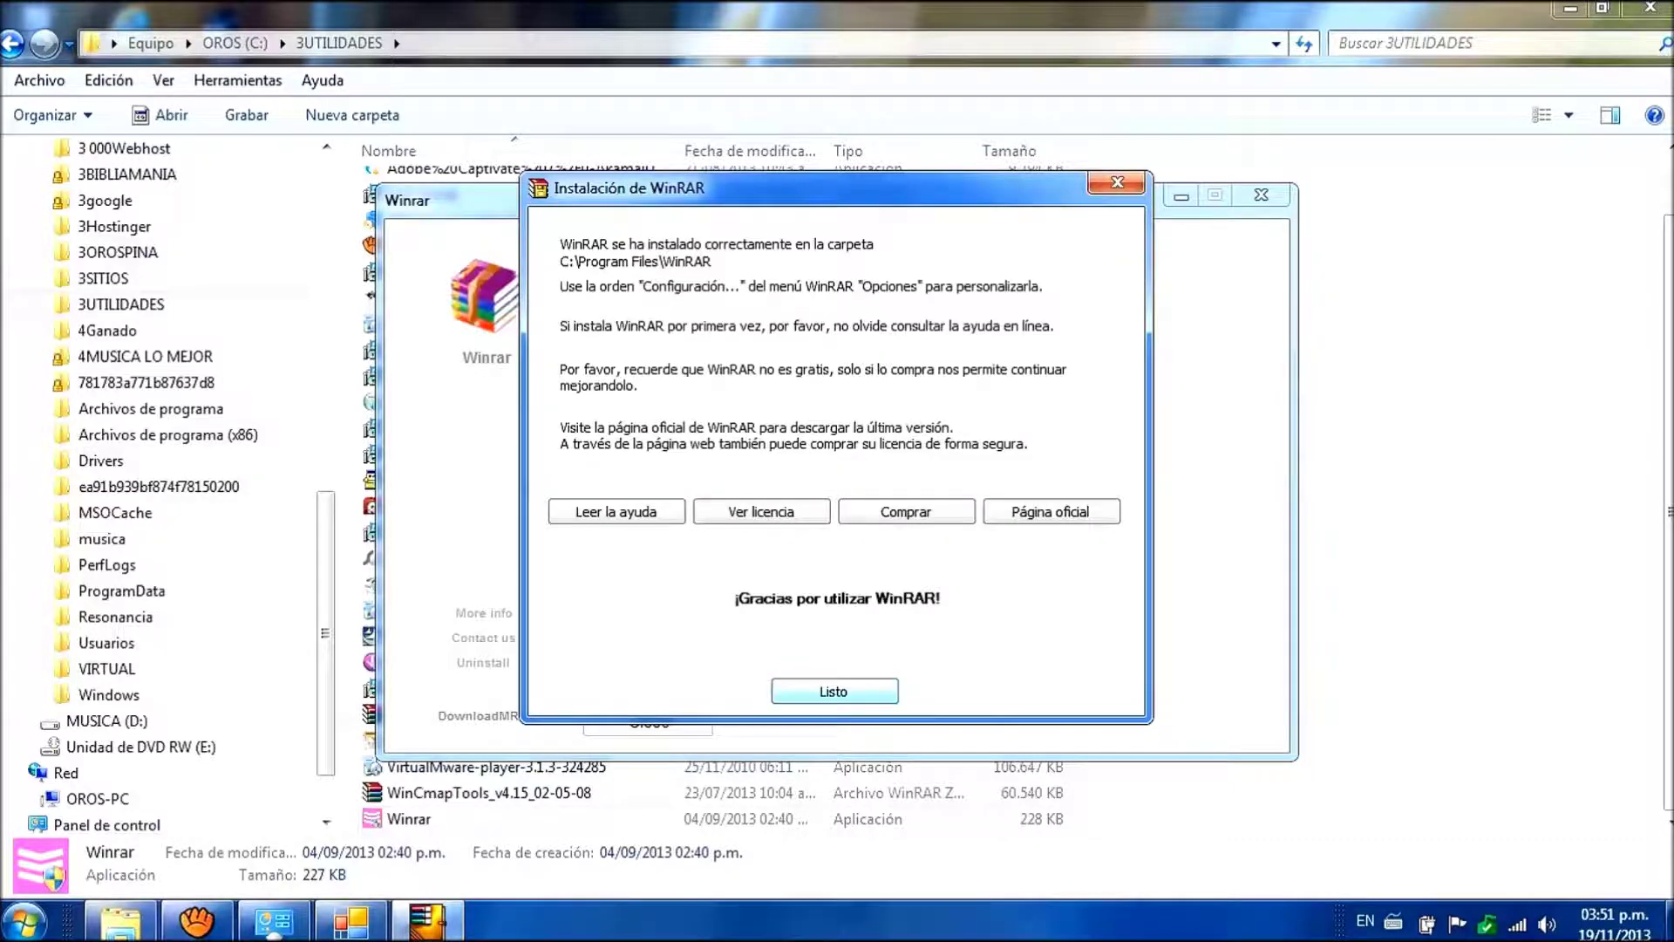
{"action": "left_click", "coordinate": [832, 692]}
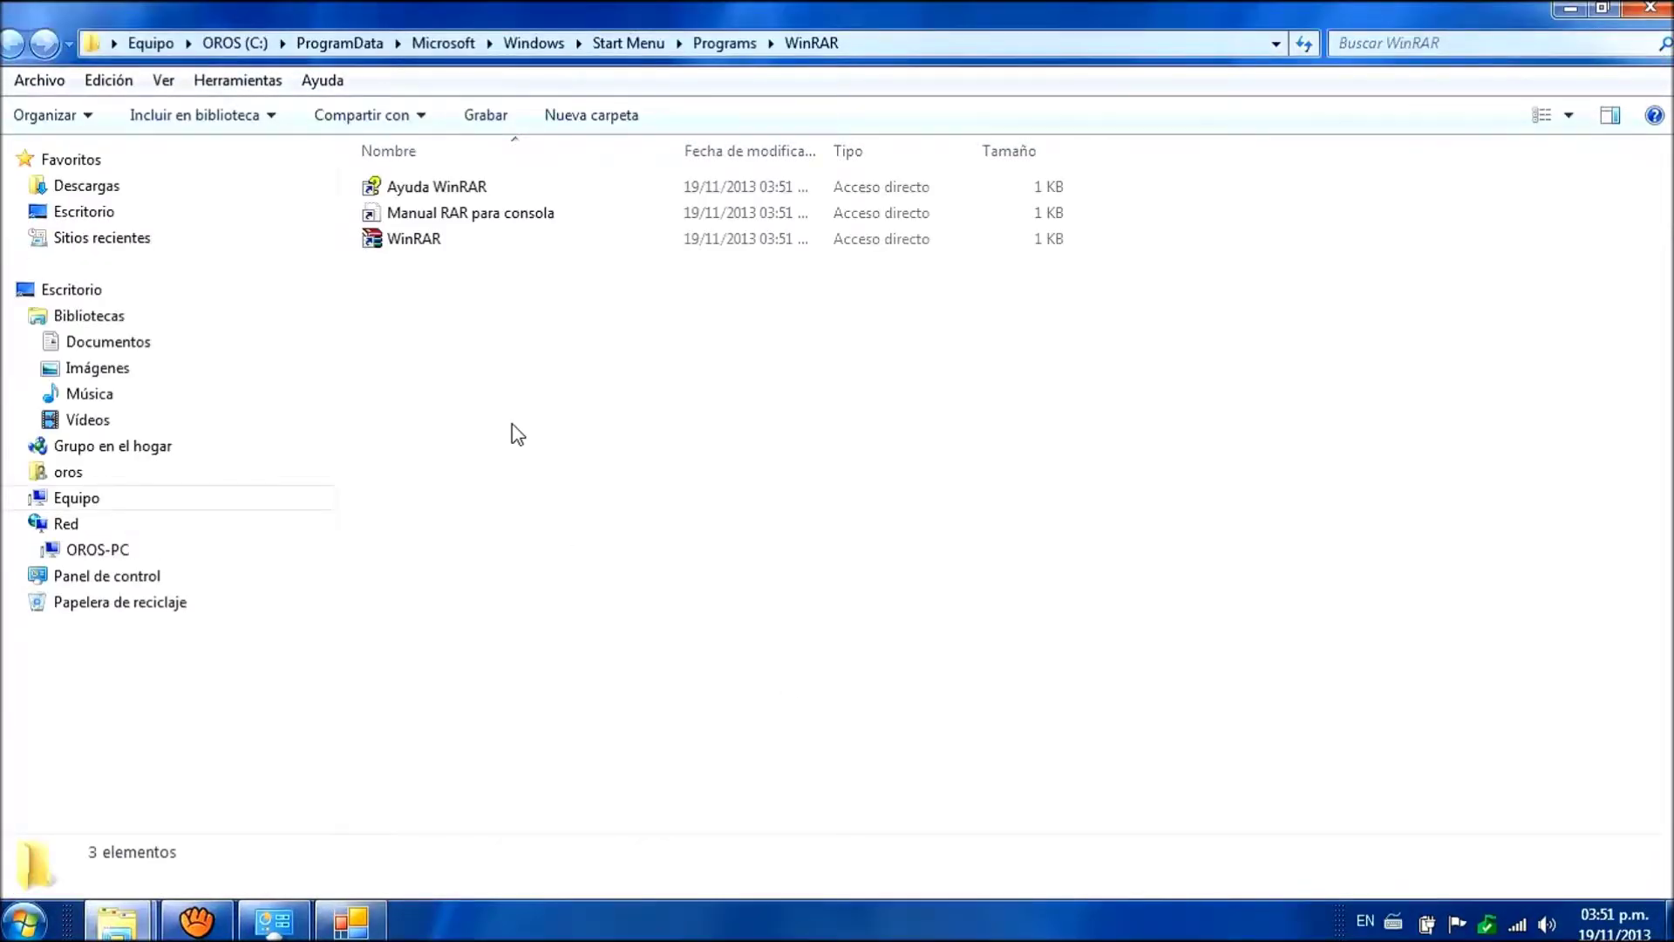